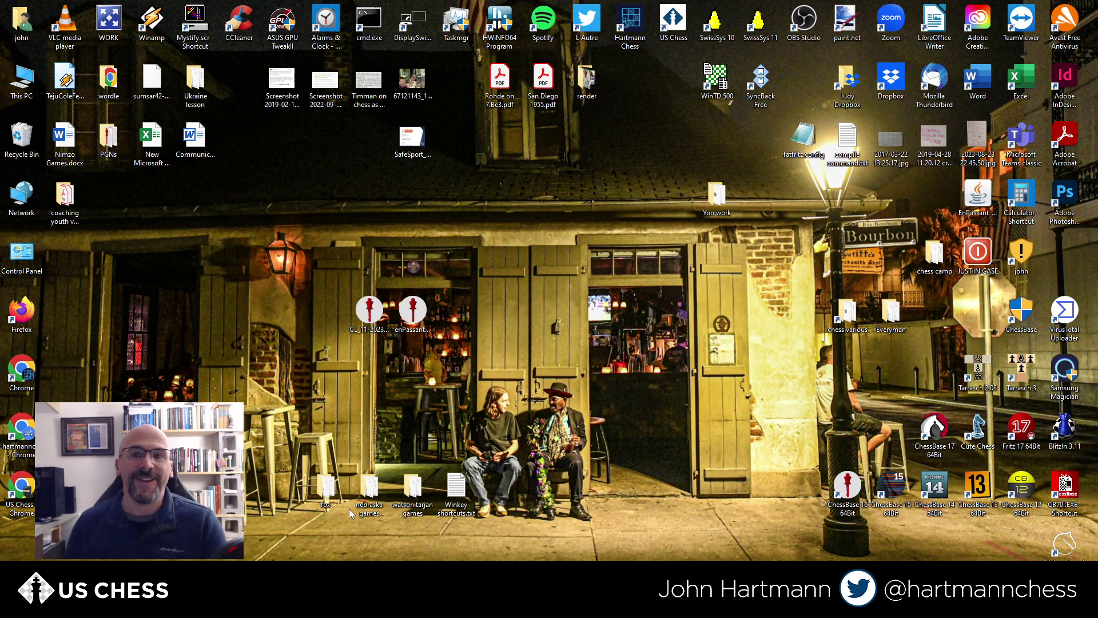
Launch SwissSys 11 and dismiss the Random SwissSys tips dialog.
double_click(761, 39)
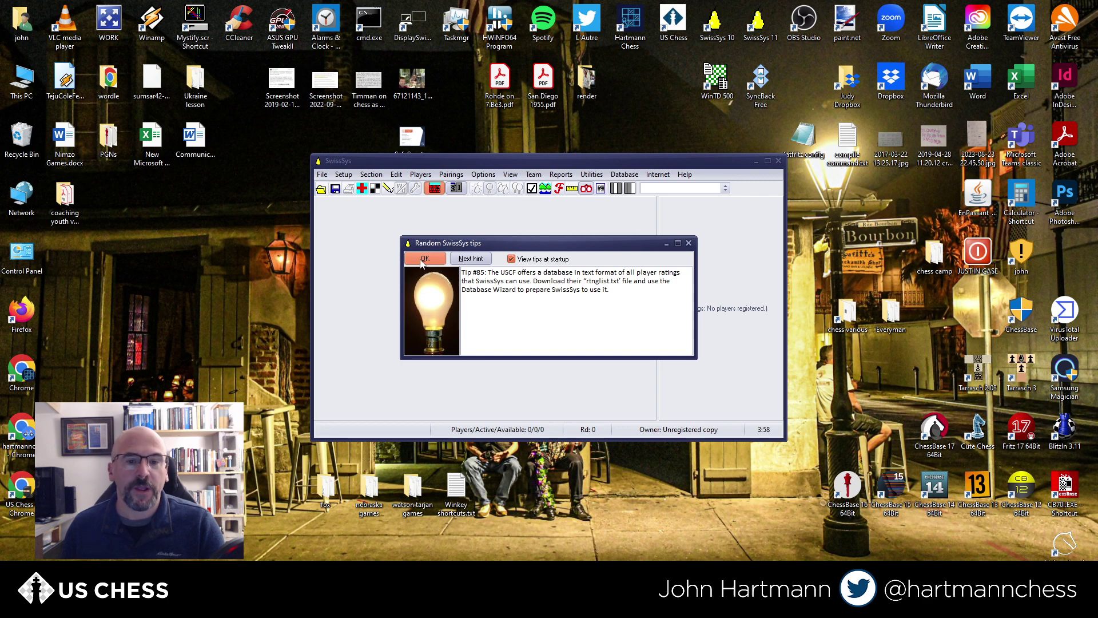
left_click(424, 259)
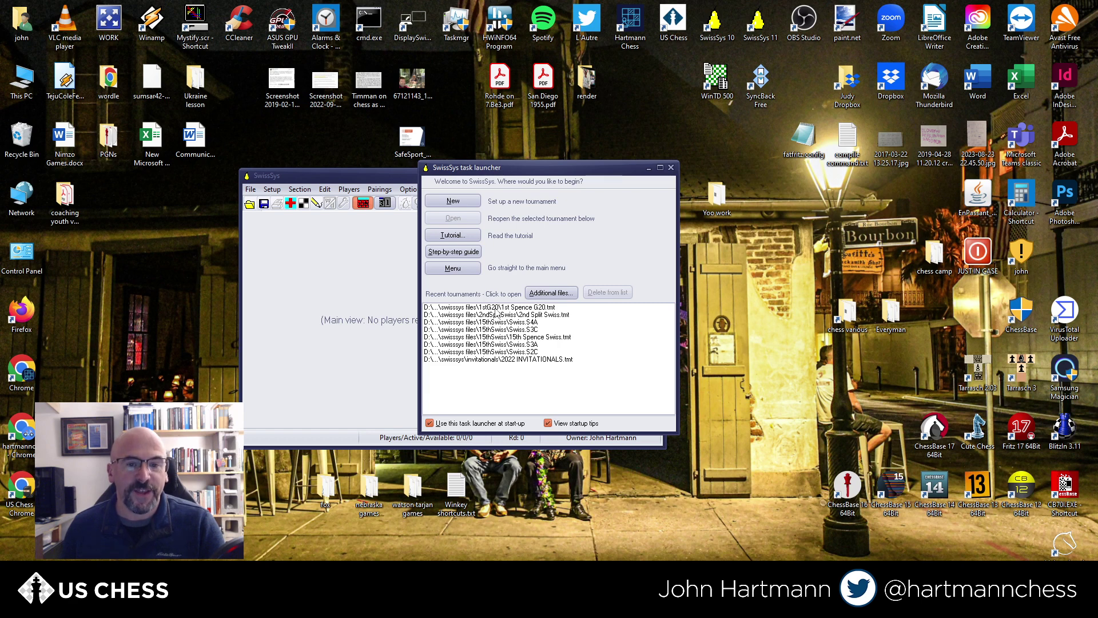
Create a new tournament 'Spence Fantasy Chess' with control G/30;d5, starting and ending 10.13.2023.
left_click(455, 202)
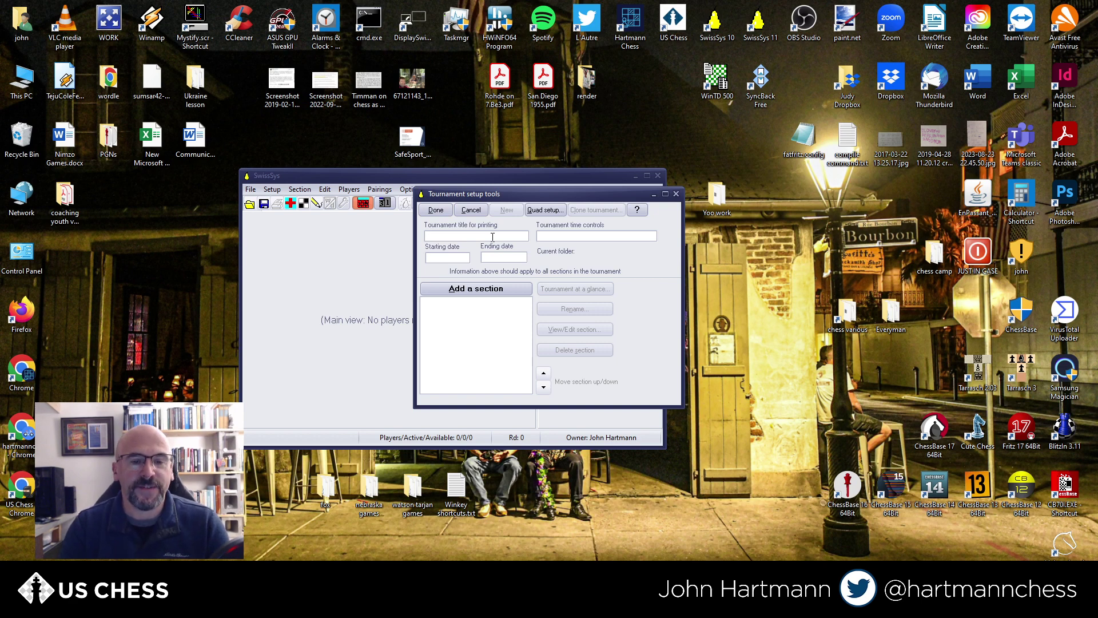
type("Spence Fantasy")
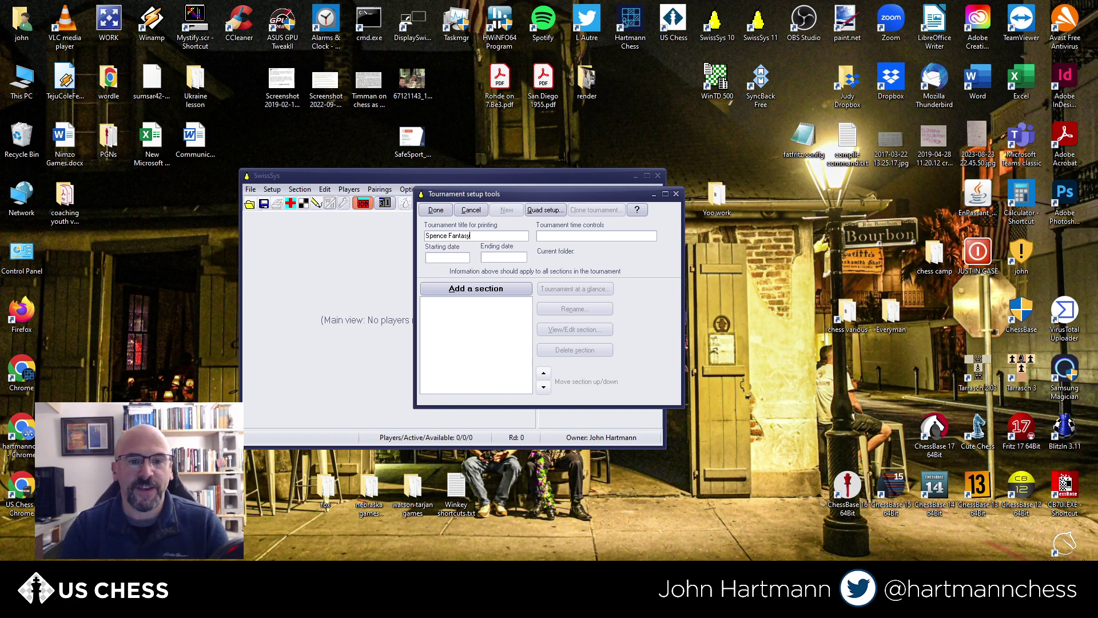
type(" Chess")
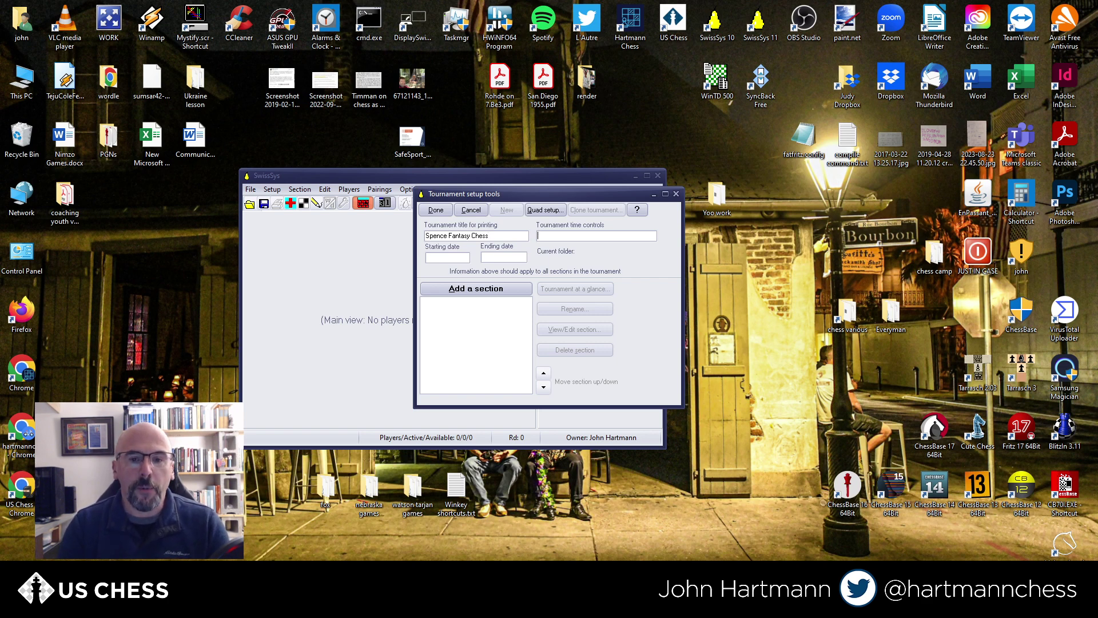
type("G/30;d")
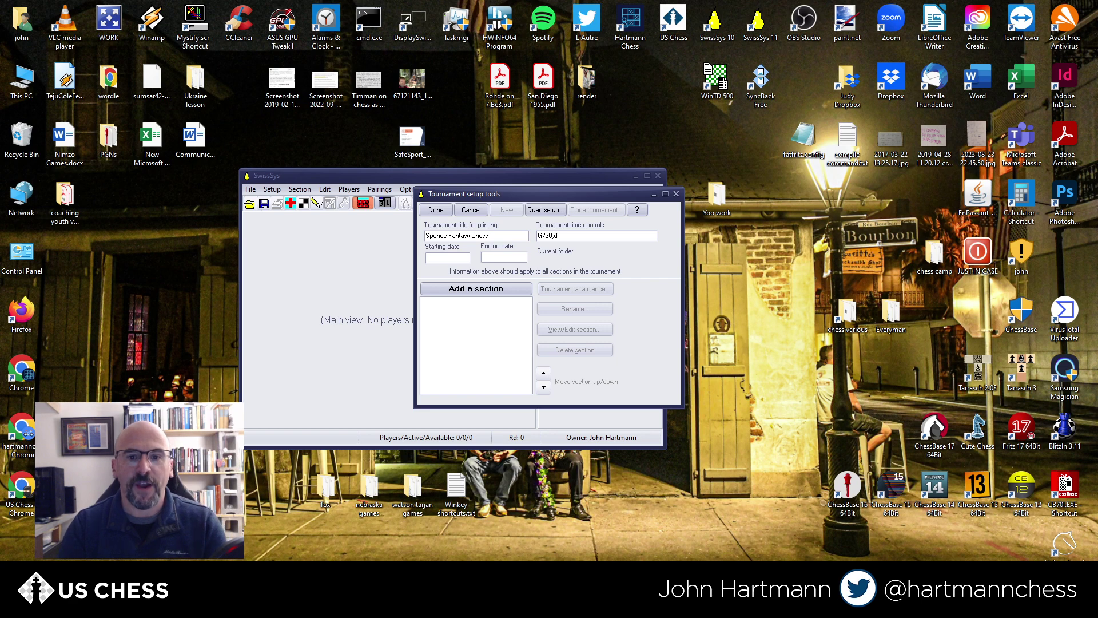
type("5")
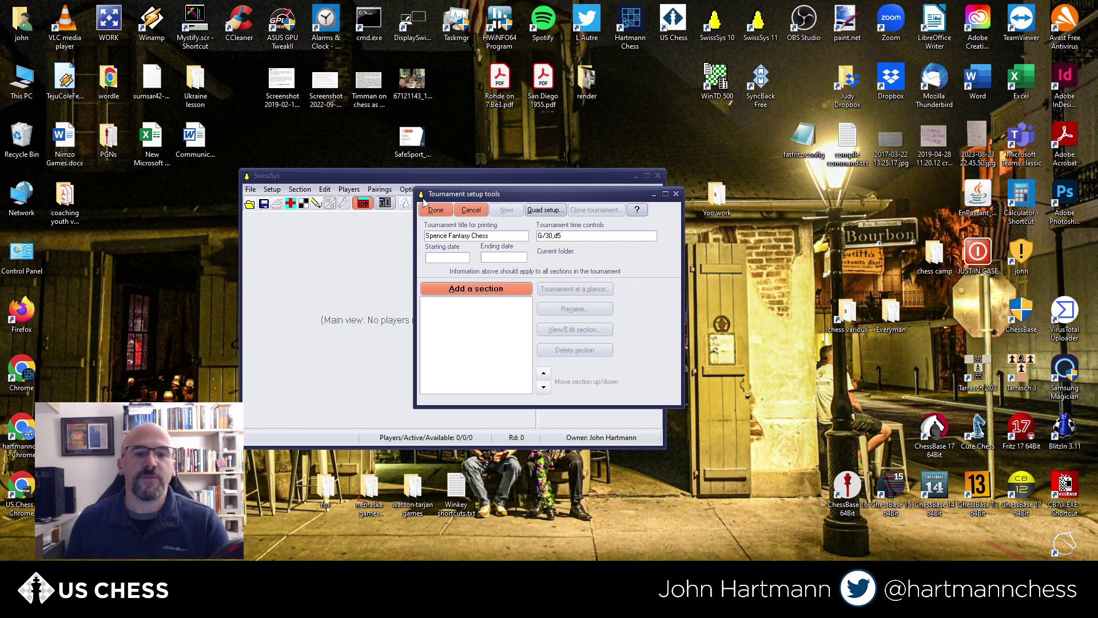
left_click(460, 259)
type("10")
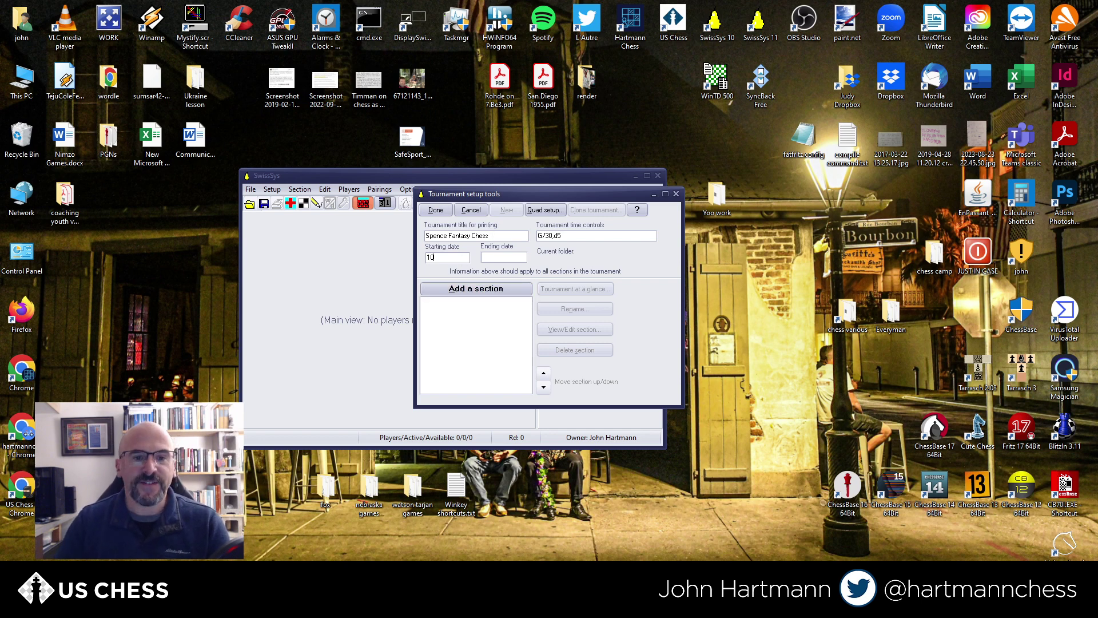
type(".13.2023")
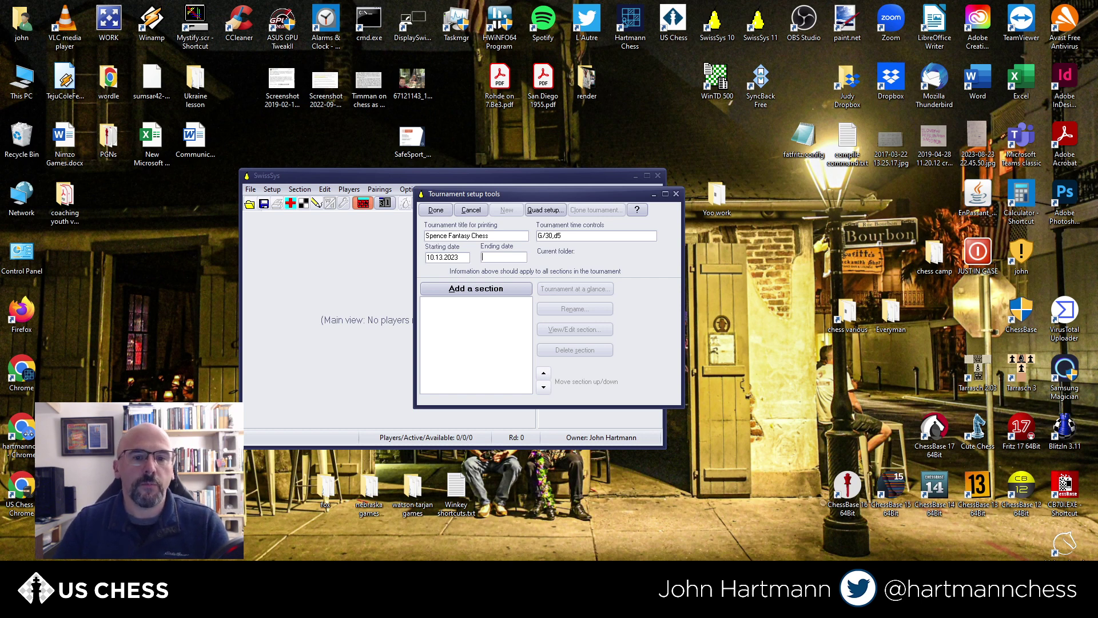
type("10.1")
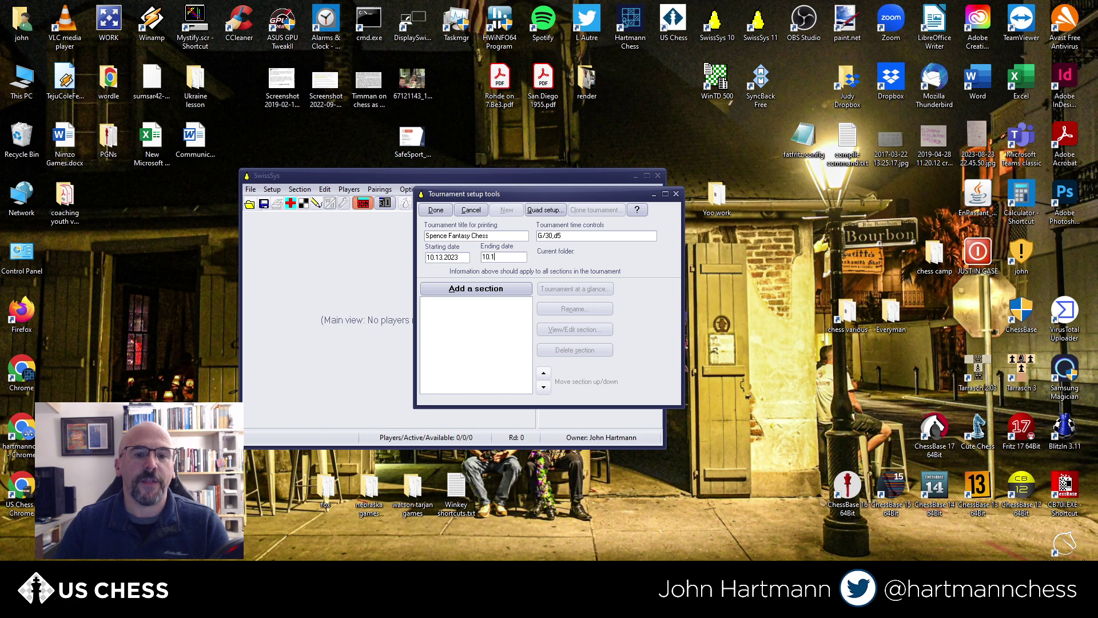
type("3.102")
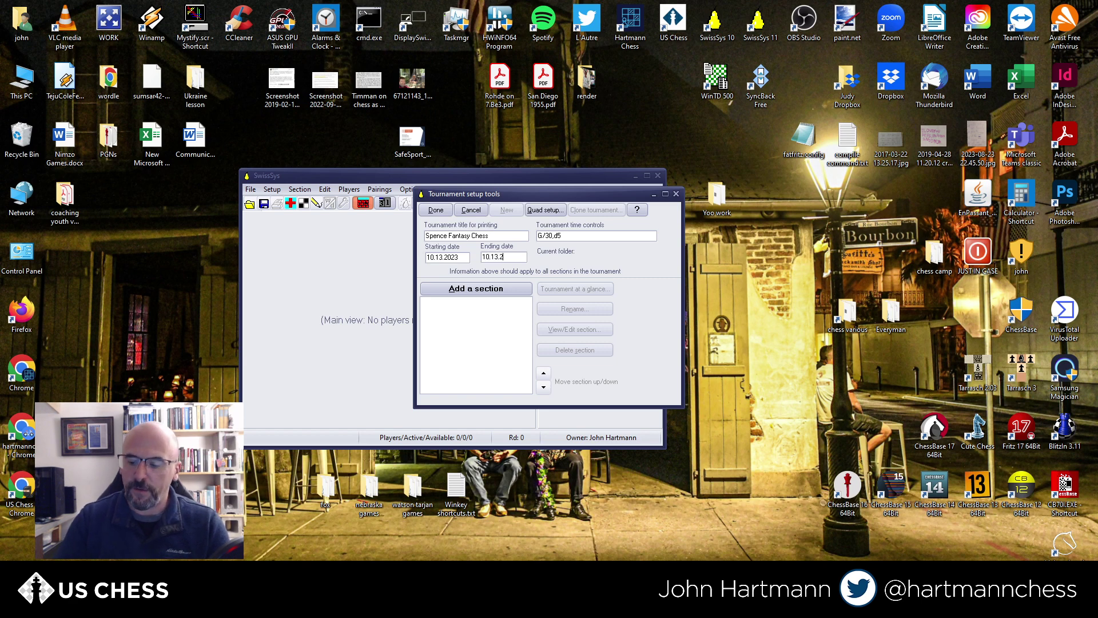
type("3")
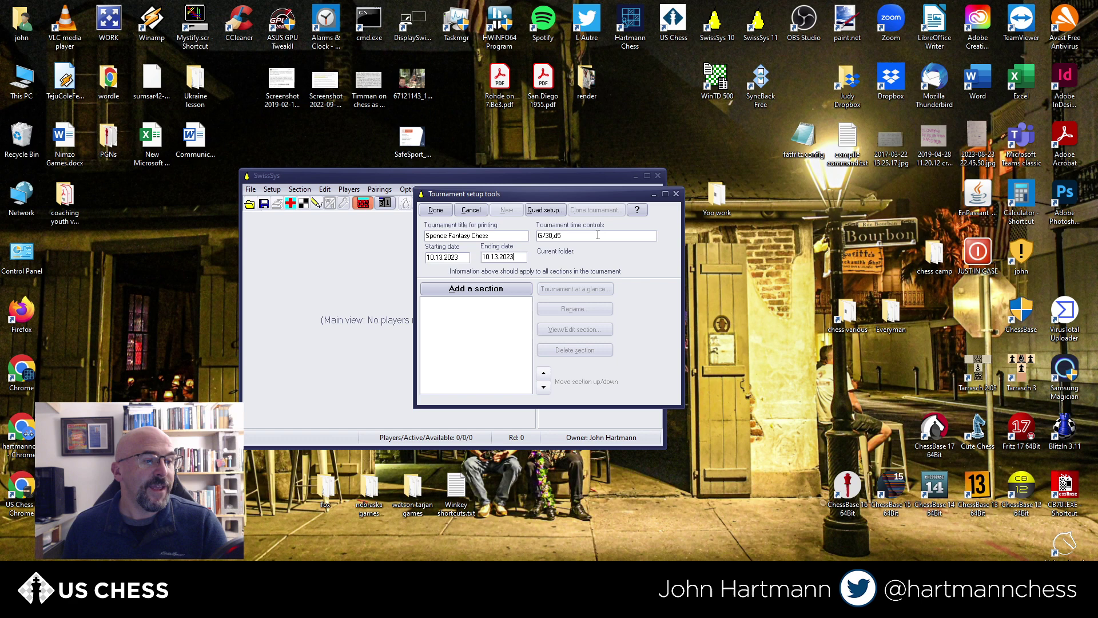
Add a section named and titled Open with a G/30;d5 time control.
left_click(489, 290)
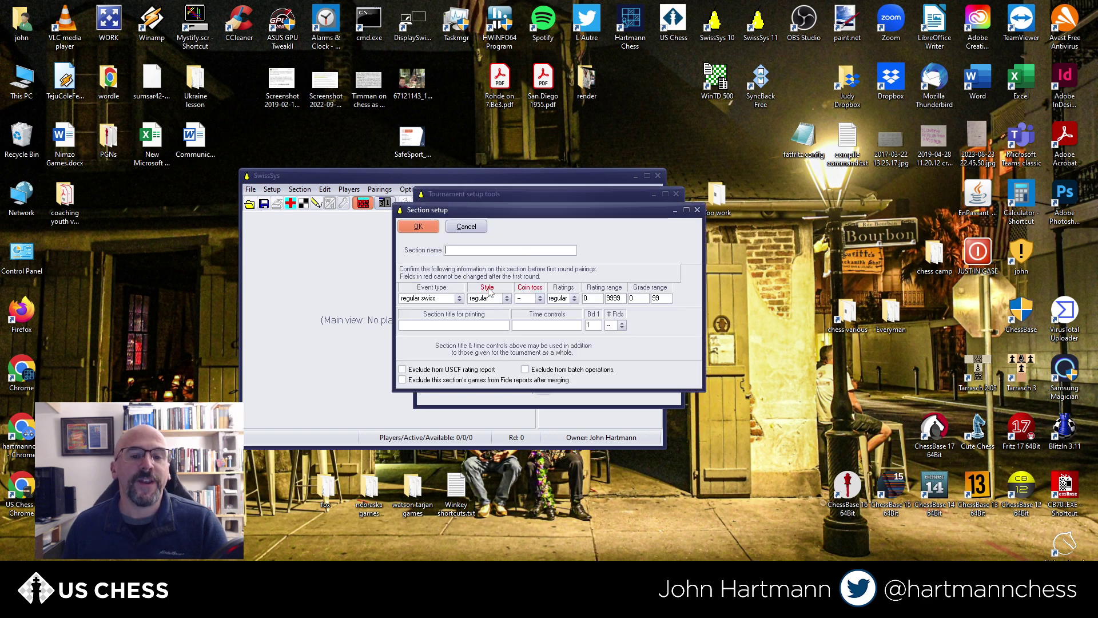
type("Open")
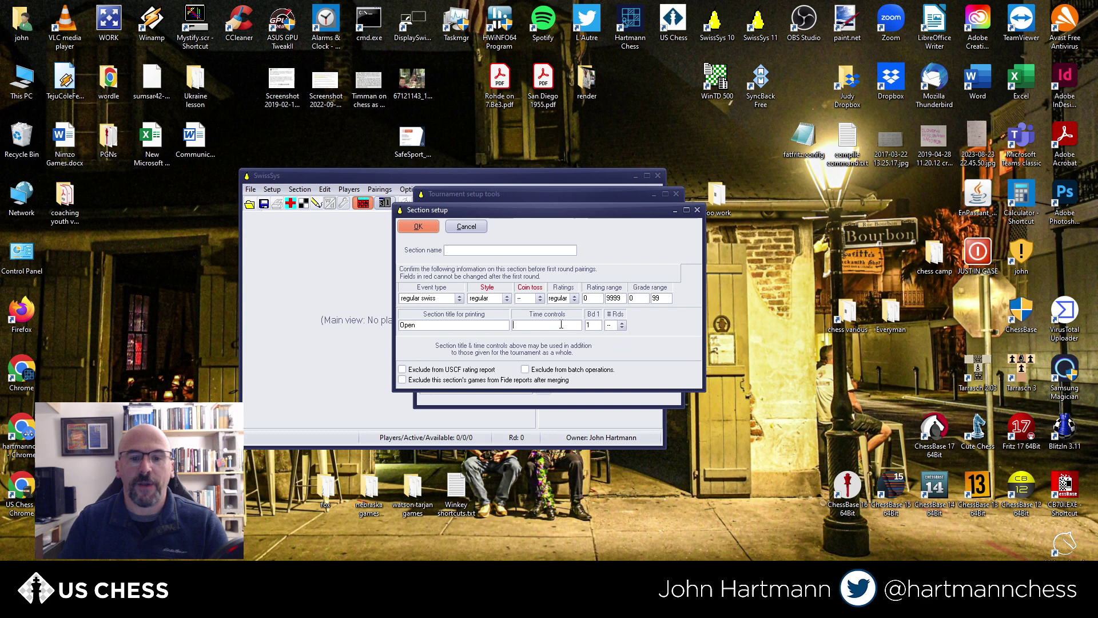
type("/30,d5")
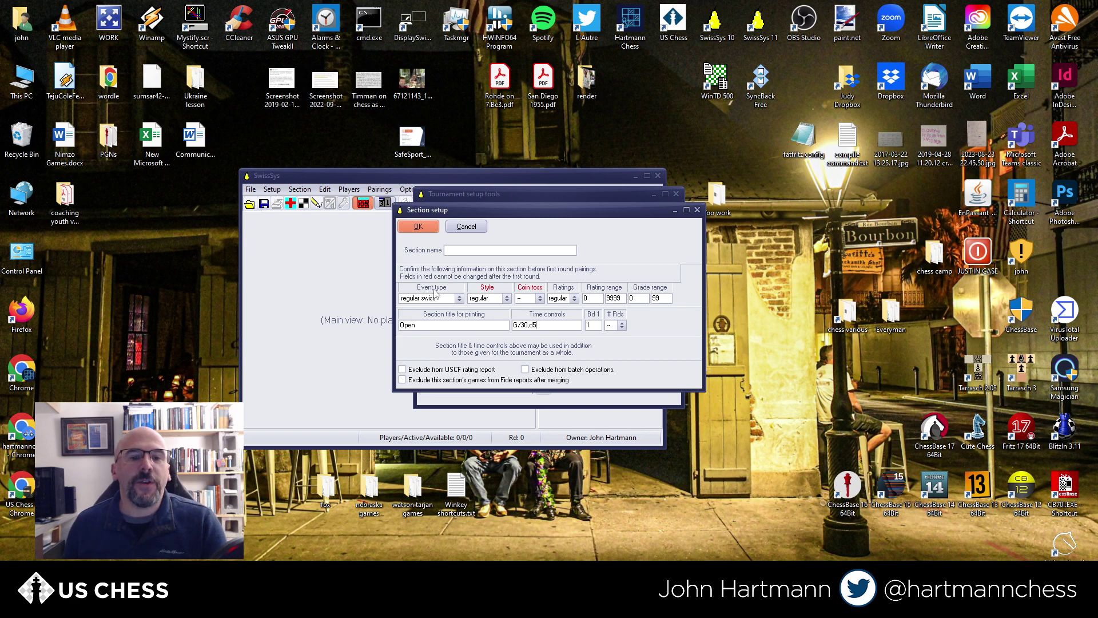
left_click(471, 252)
type("O")
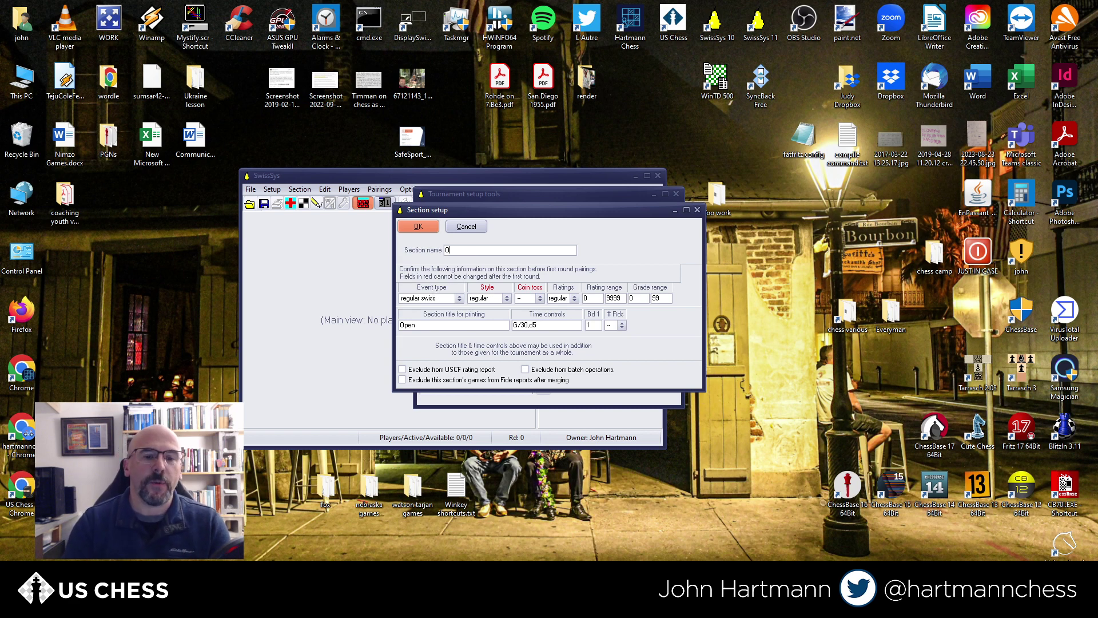
type("pen")
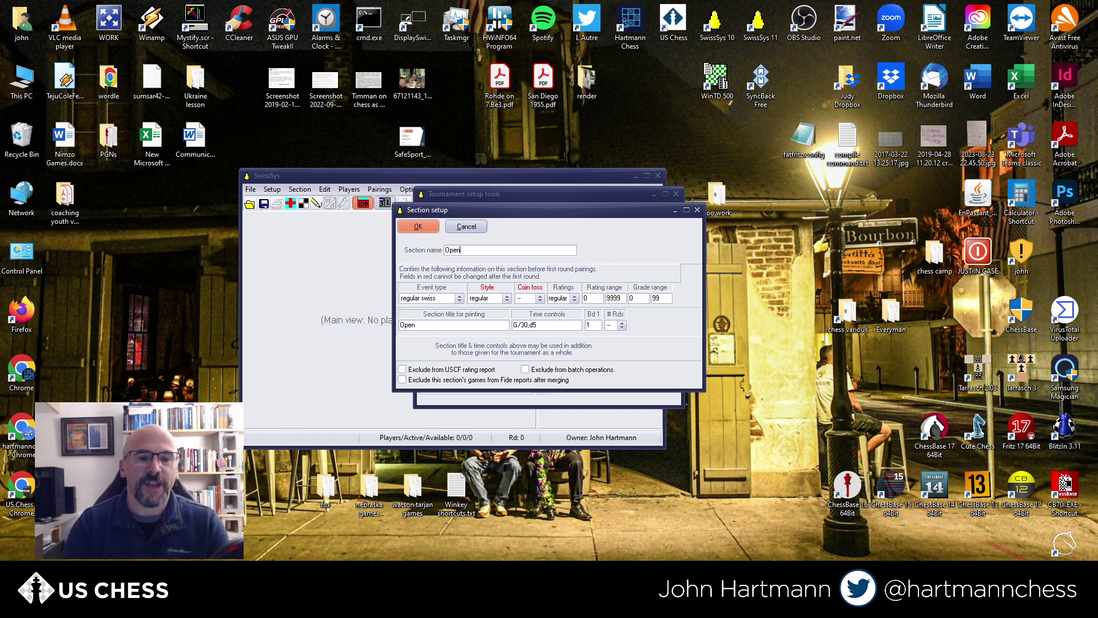
Keep regular Swiss, regular pairing, automatic coin toss and regular ratings; set 4 rounds.
left_click(458, 299)
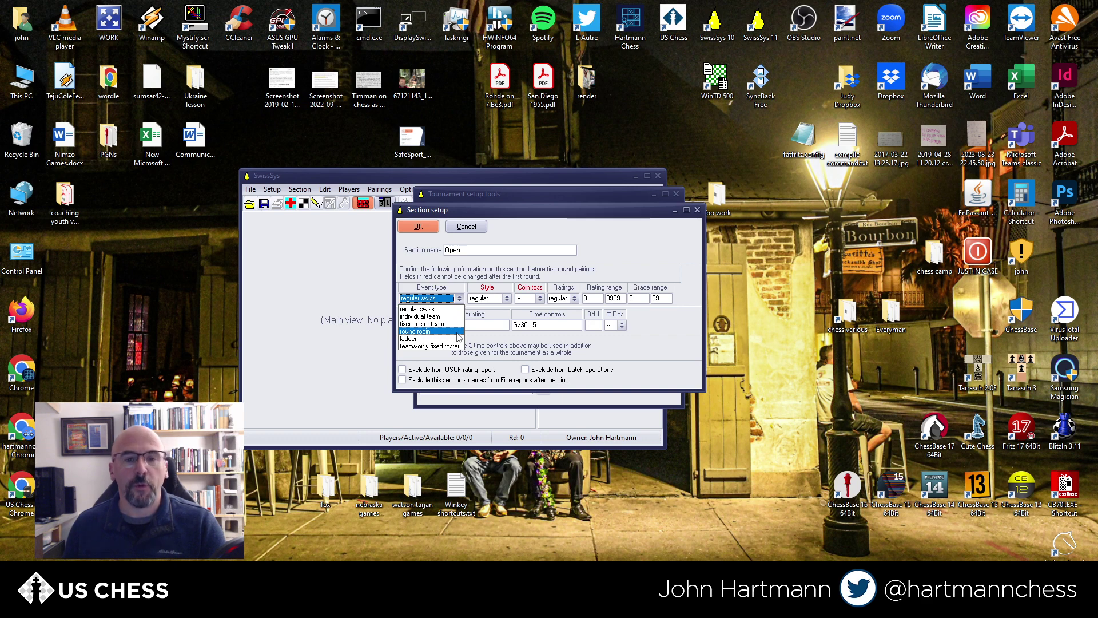
left_click(500, 360)
left_click(495, 298)
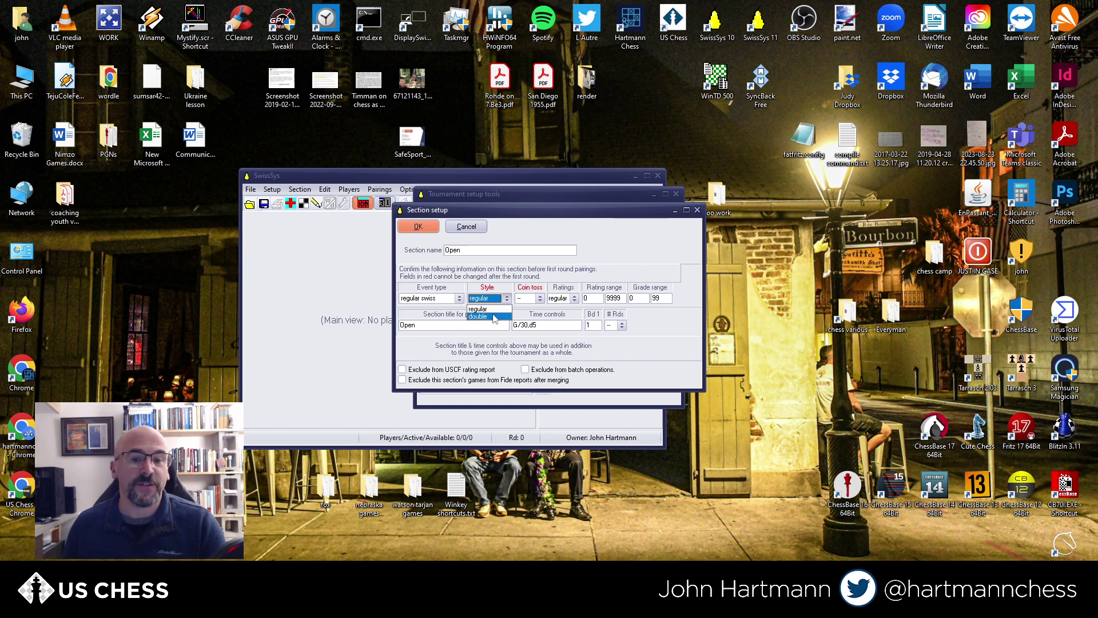
left_click(498, 371)
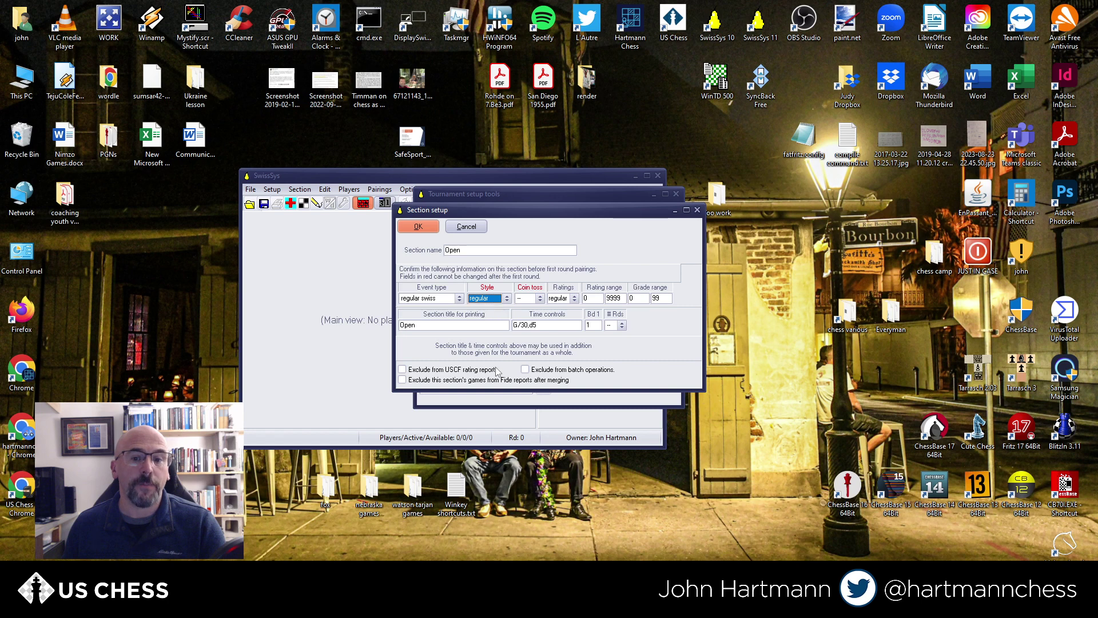
left_click(540, 298)
left_click(573, 280)
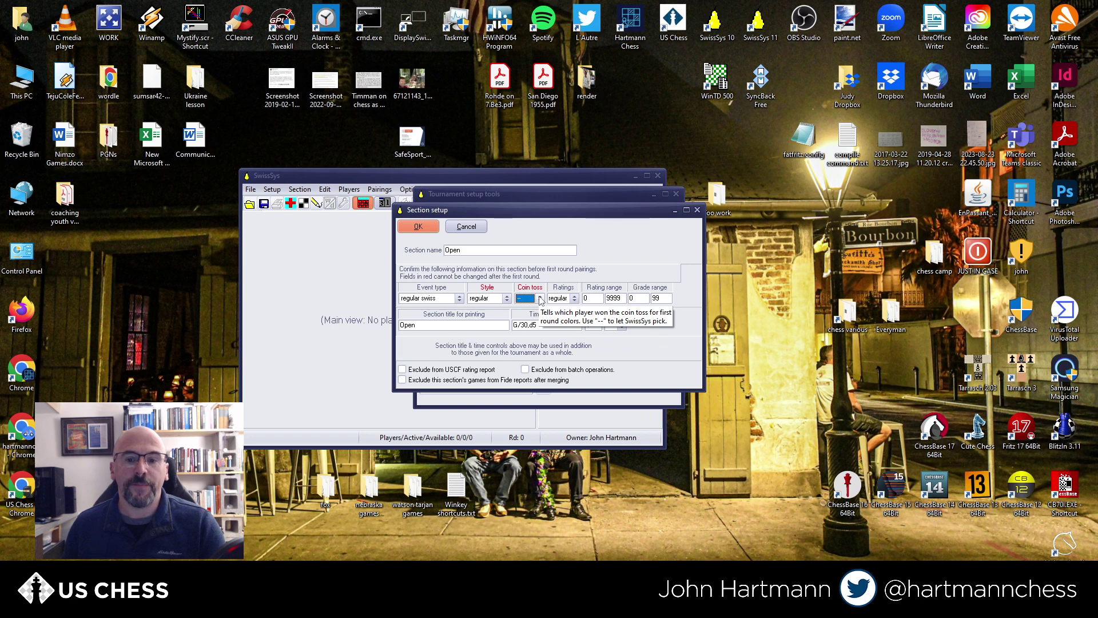
left_click(574, 300)
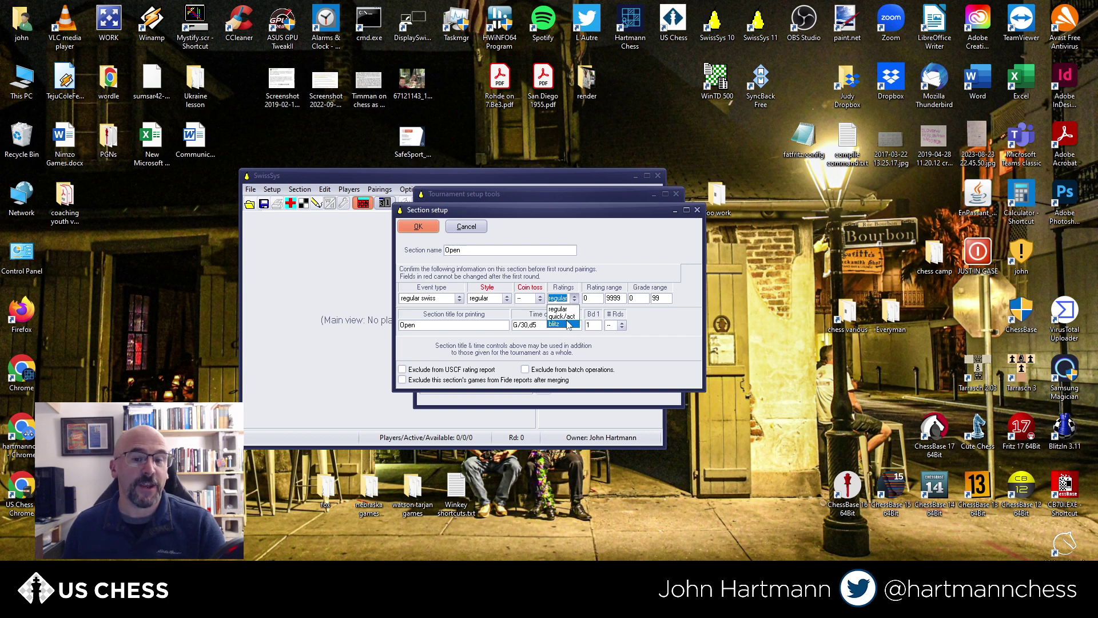
left_click(558, 309)
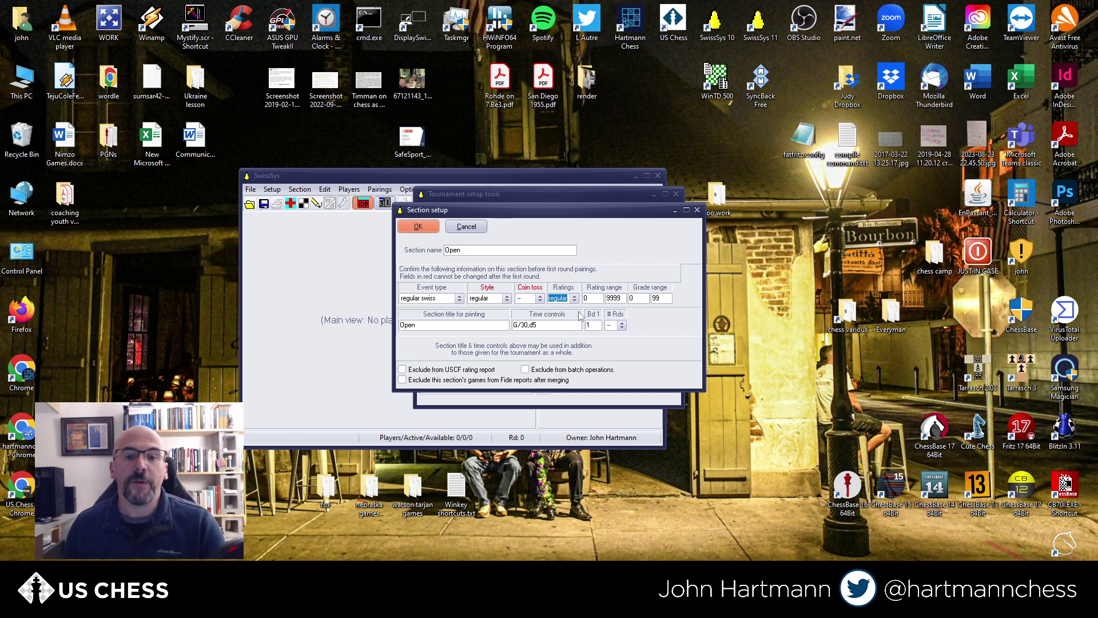
left_click(612, 326)
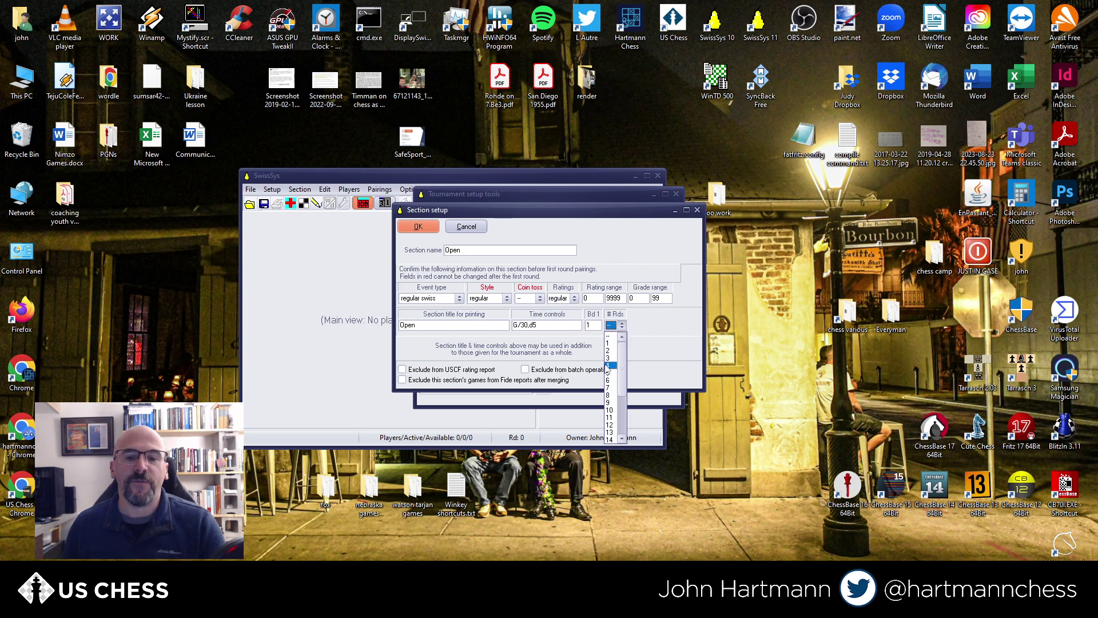
left_click(611, 359)
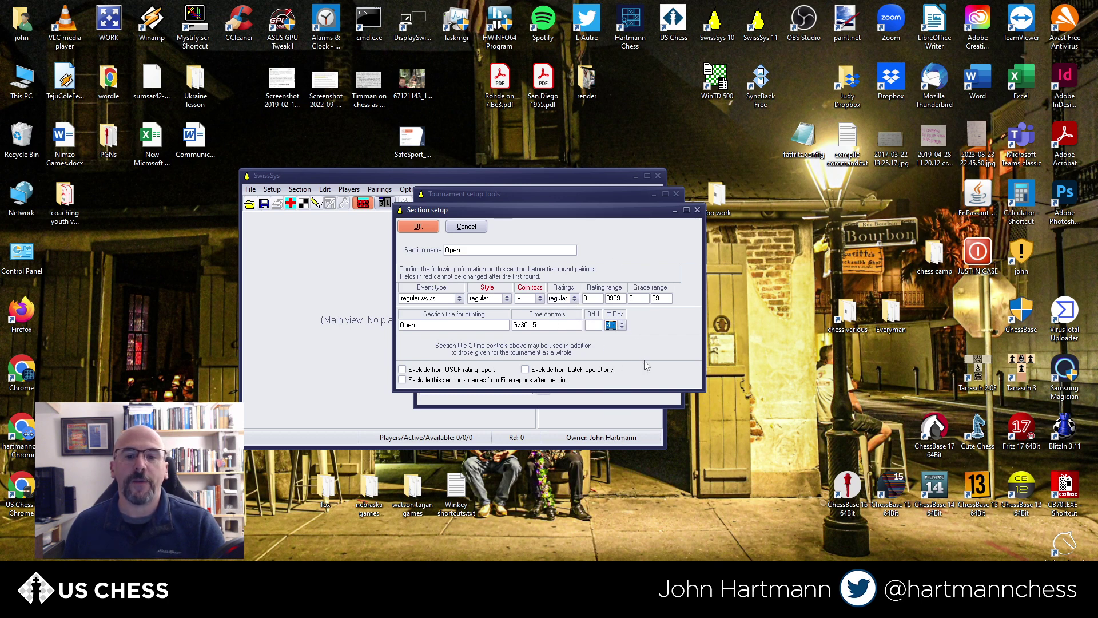
left_click(418, 226)
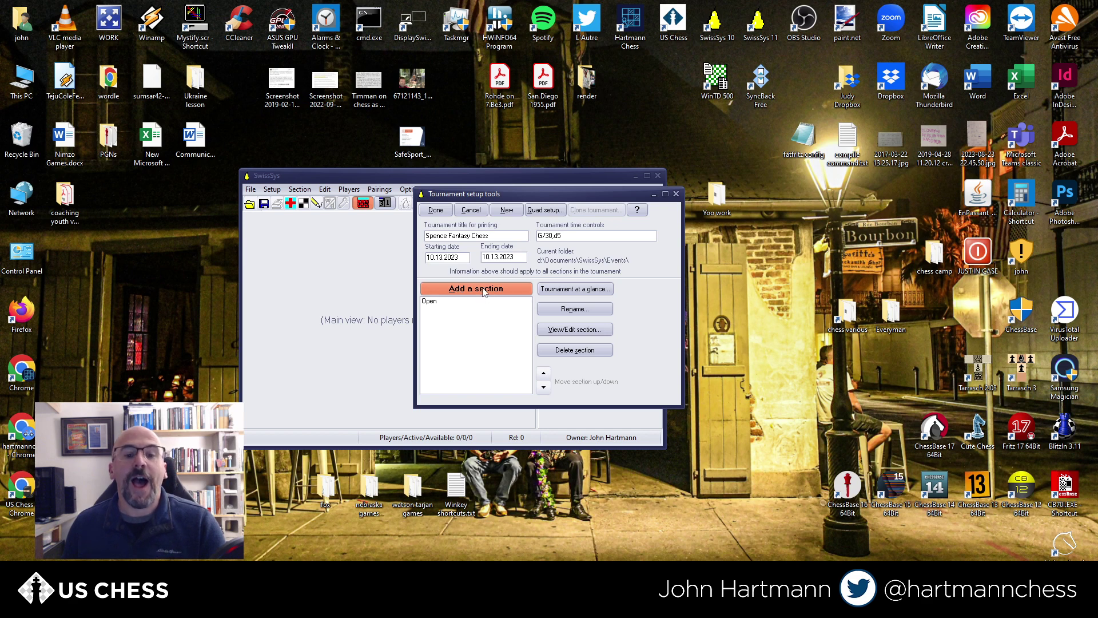
Add a Filler section with time control G/20,d5.
left_click(484, 292)
type("Filler")
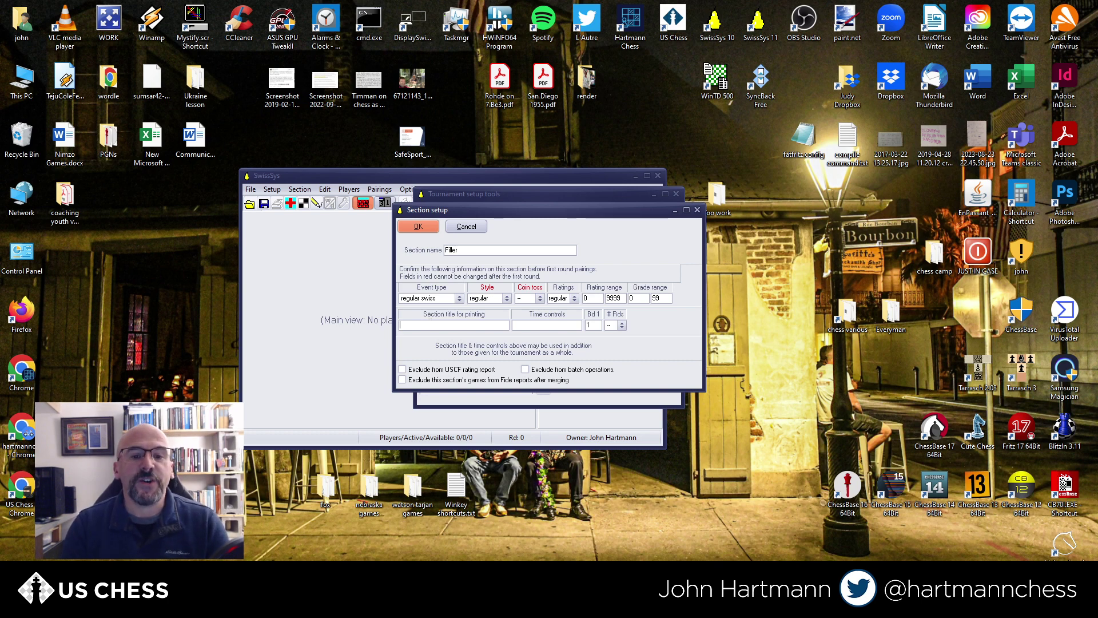
left_click(546, 325)
type("G")
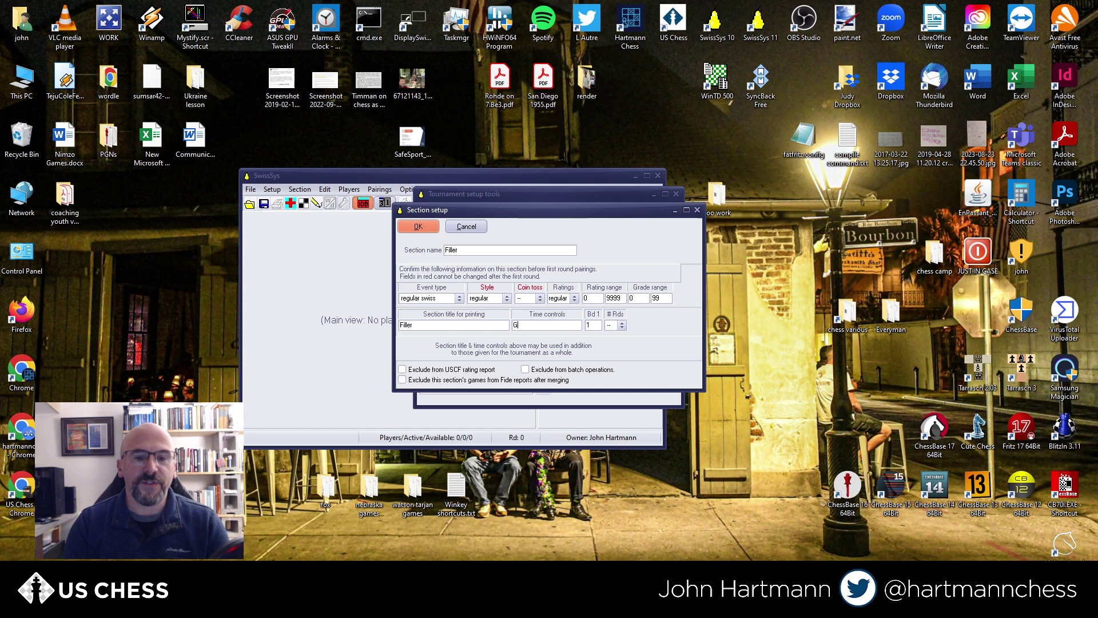
type("/20,d5")
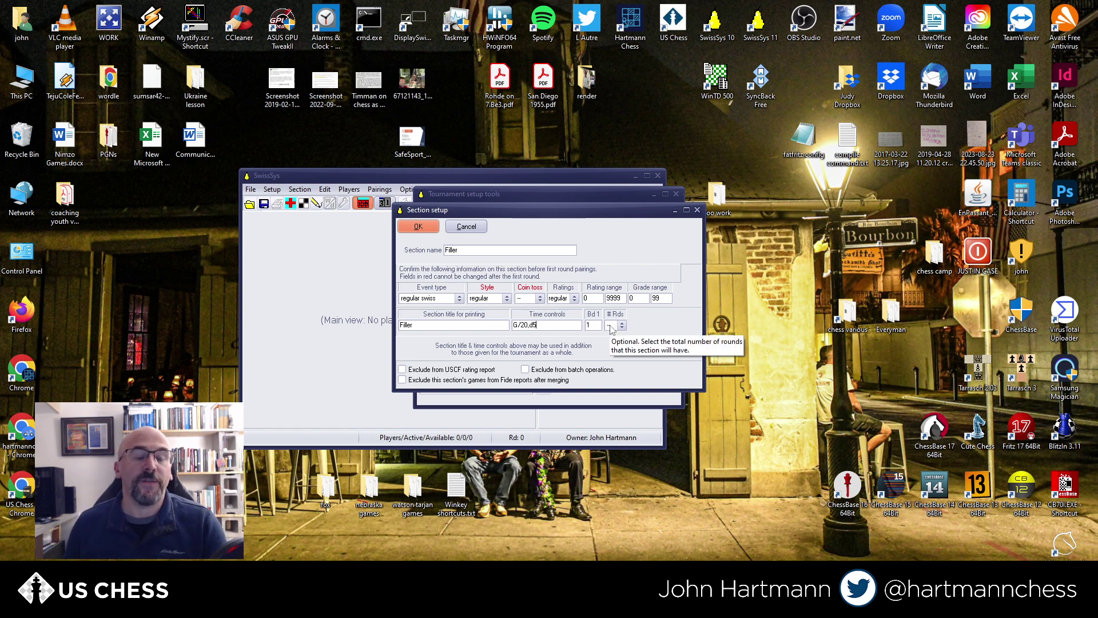
left_click(418, 226)
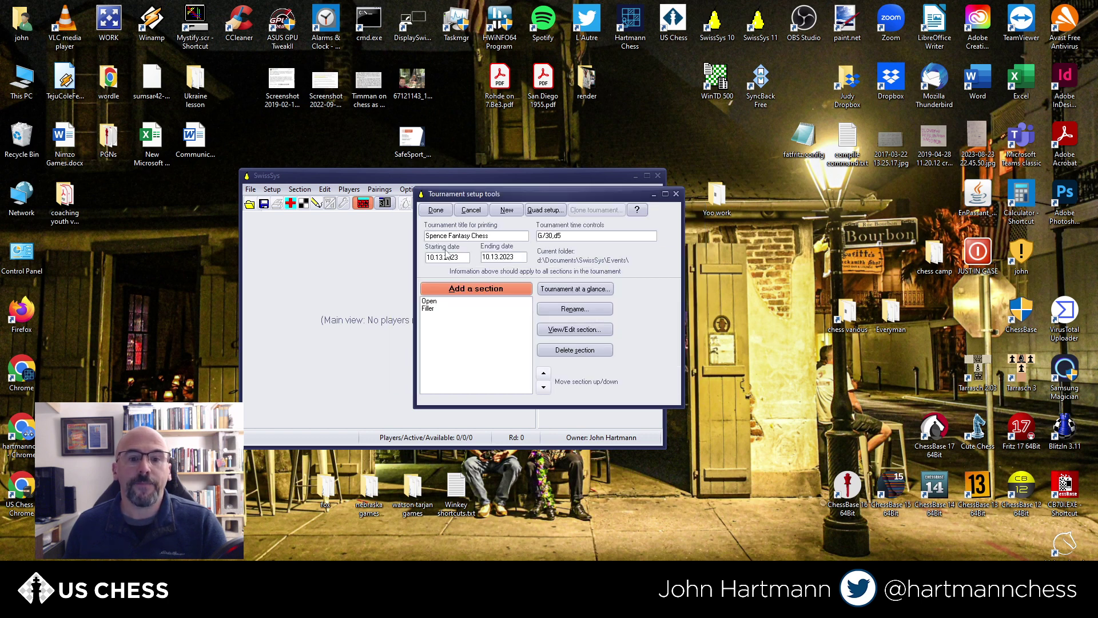
Finish setup, begin Open section registration, and set missing ratings to 'Prompt for choice'.
left_click(436, 210)
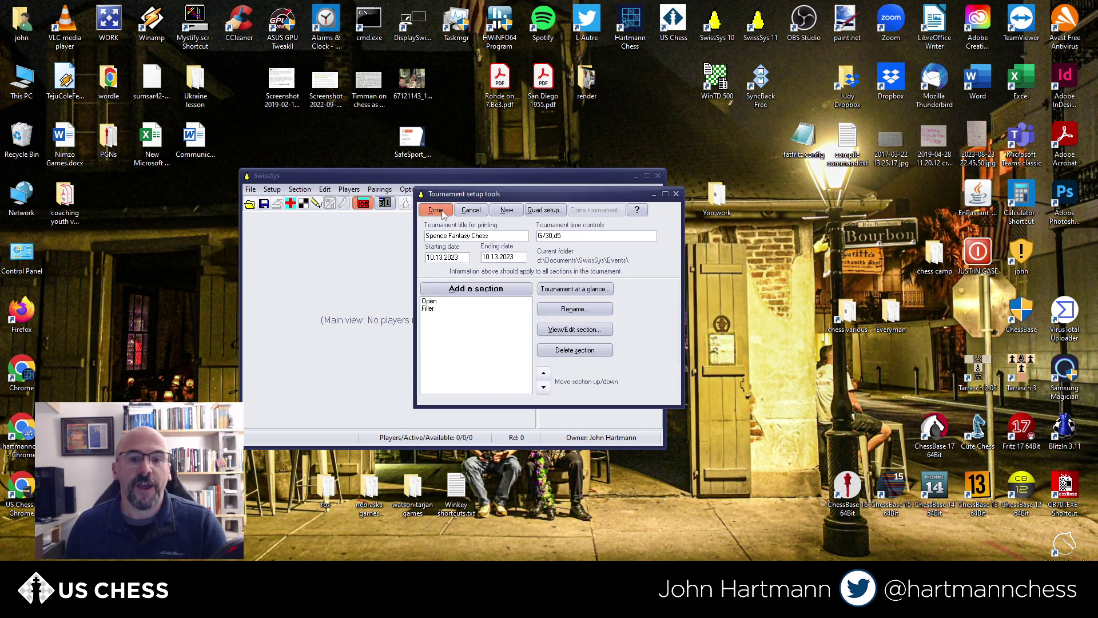
left_click(647, 176)
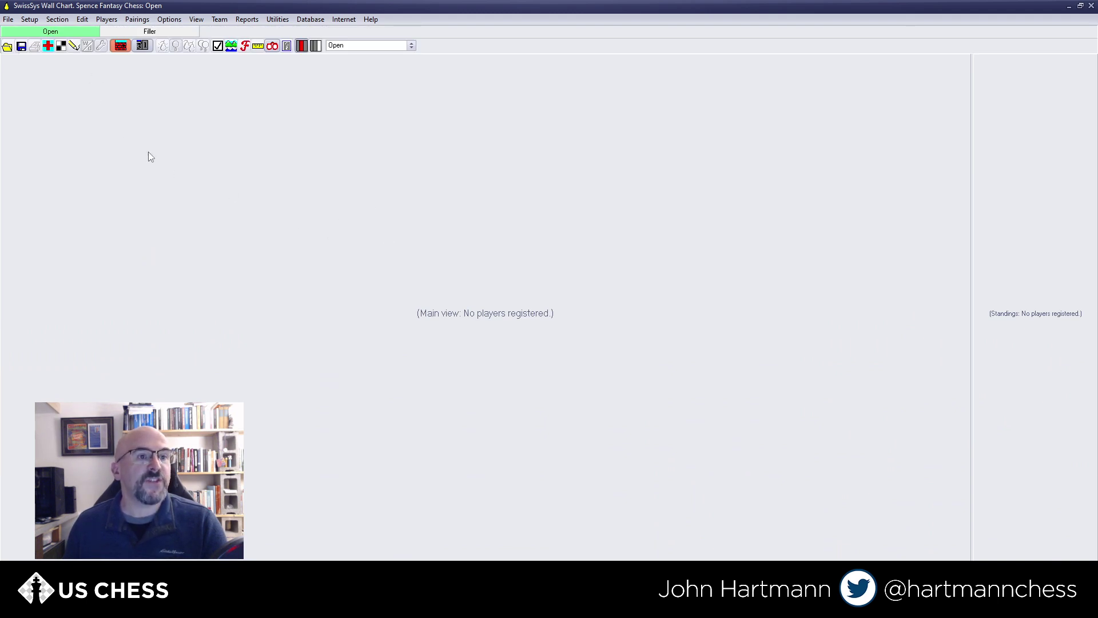
left_click(105, 22)
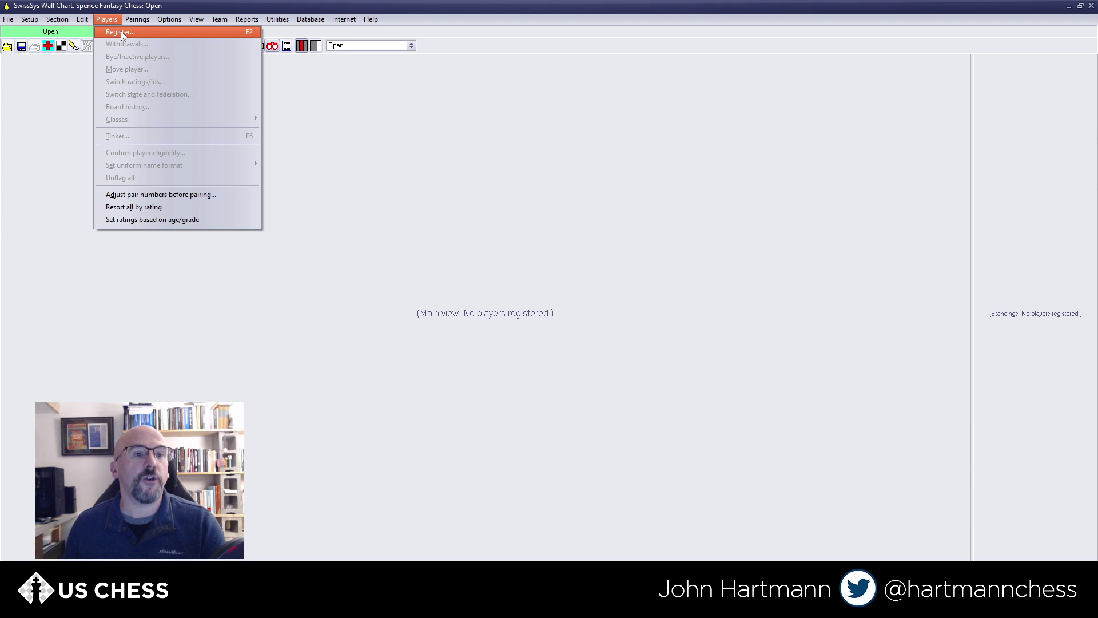
left_click(121, 32)
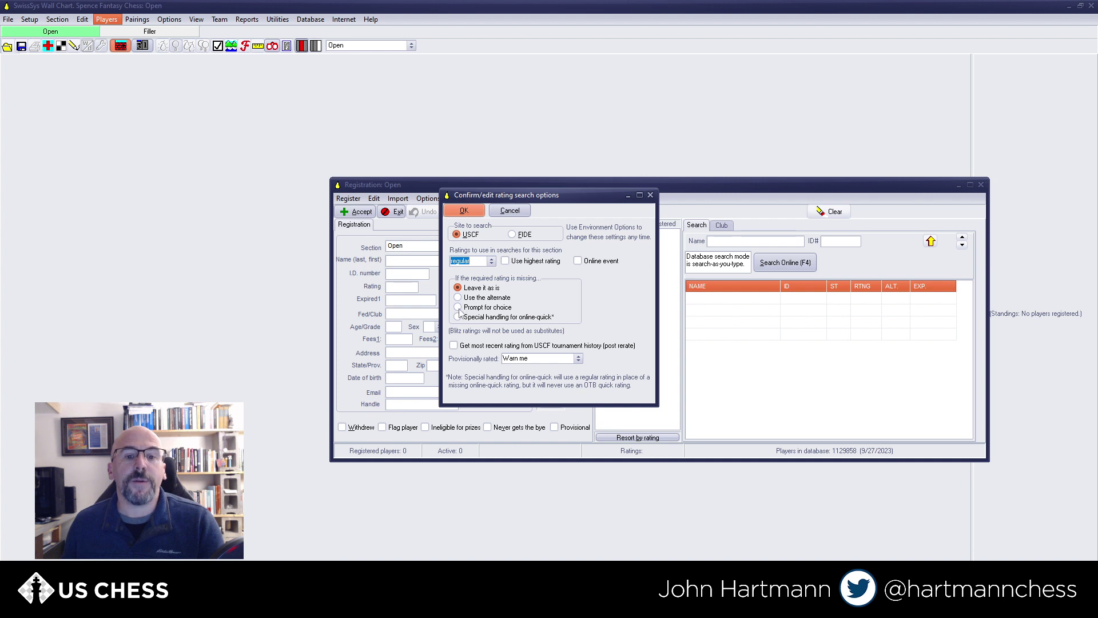
left_click(459, 308)
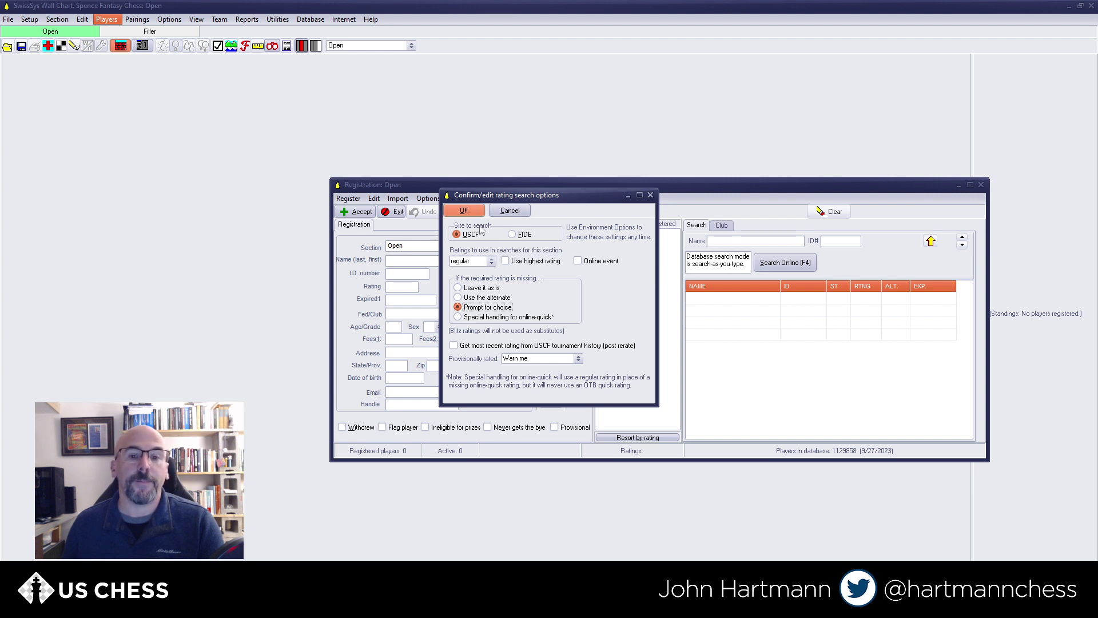
Accept the rating search options and place the cursor in the Search Name box.
left_click(465, 210)
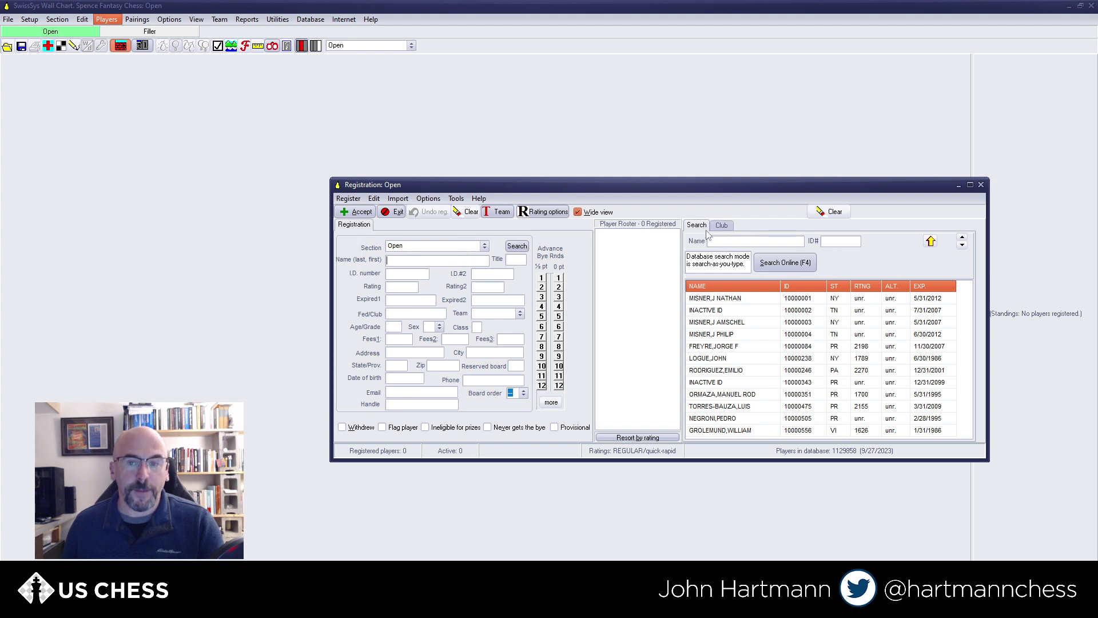
left_click(743, 244)
Find the first player by name in the ratings database and register them in Open.
type("Har")
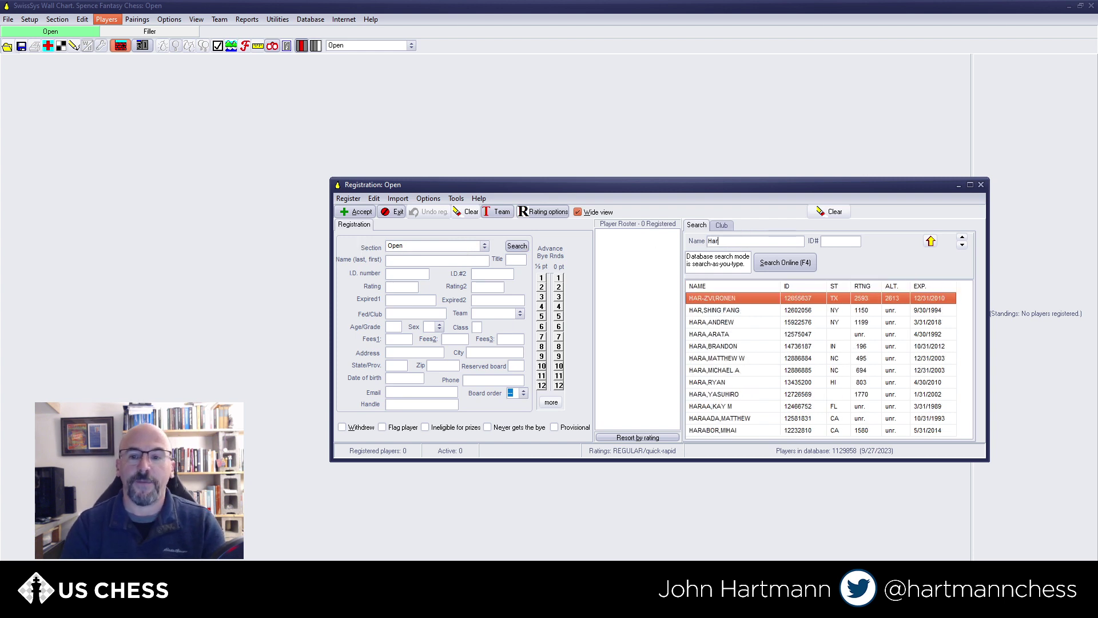
type("tmann, Jo")
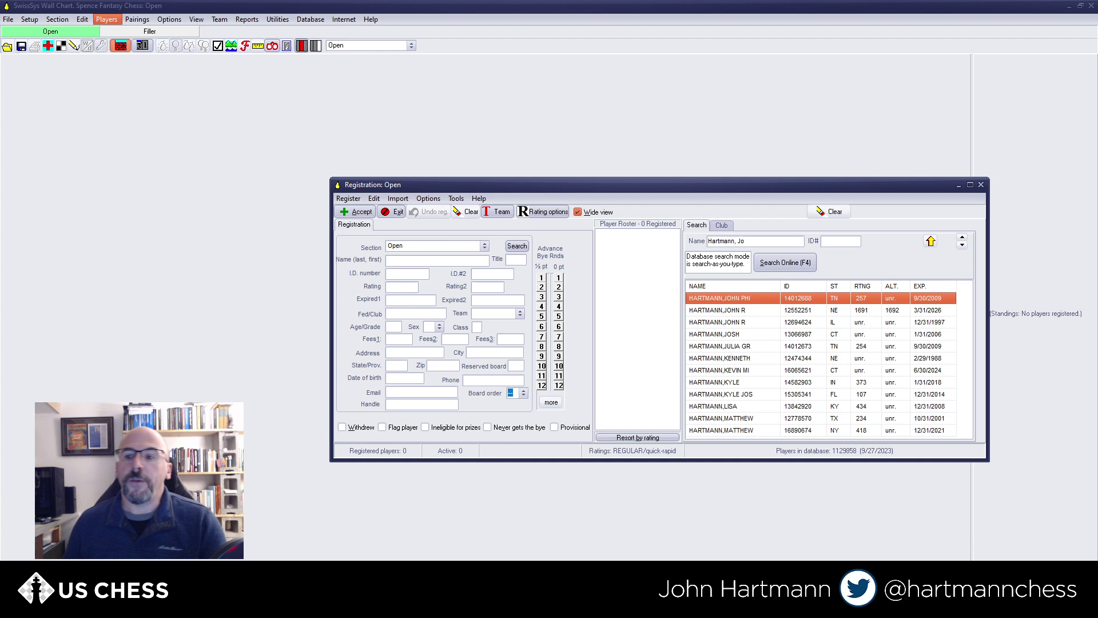
left_click(718, 311)
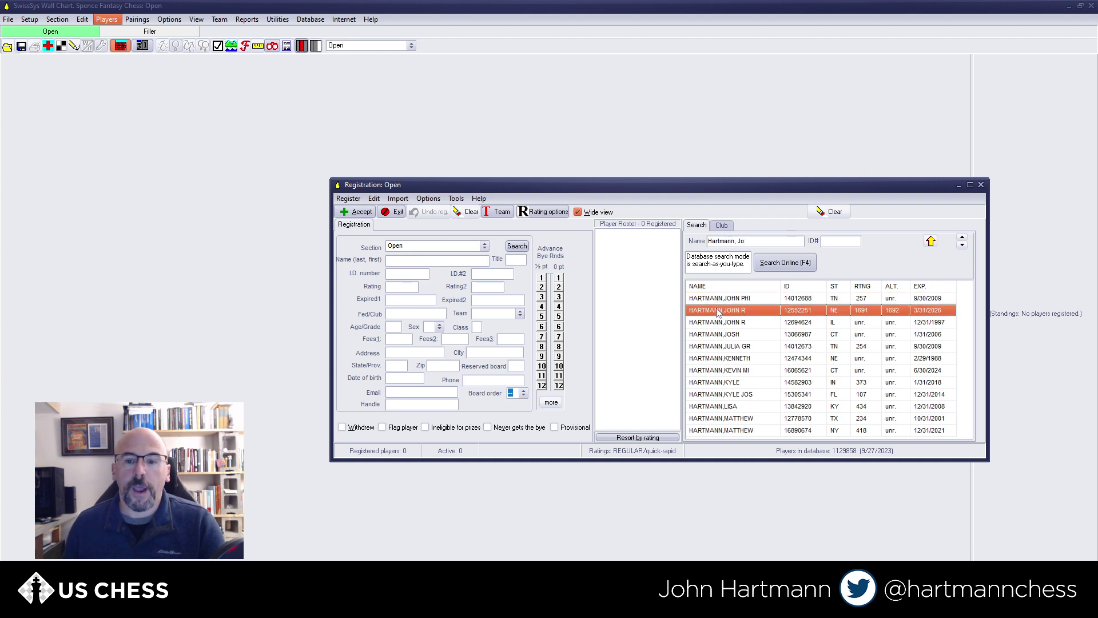
double_click(718, 311)
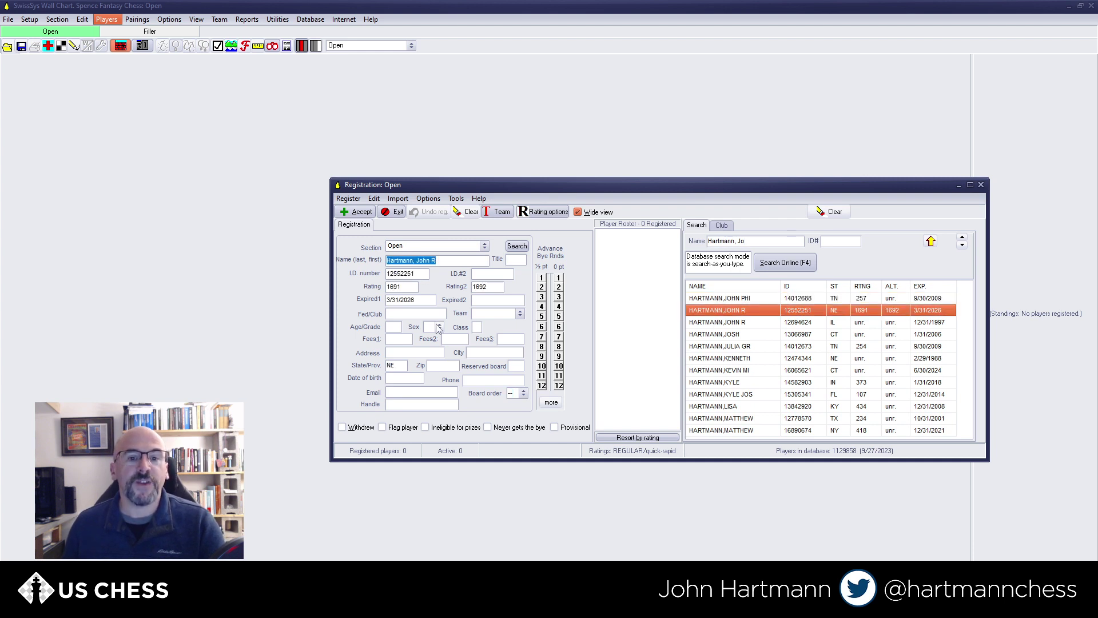
left_click(361, 213)
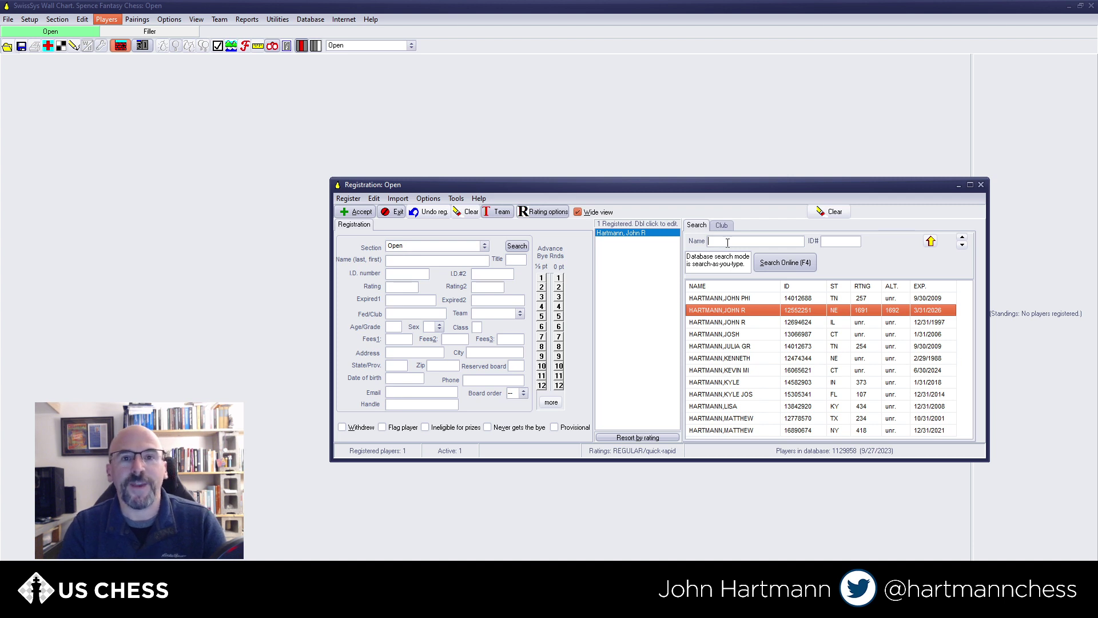
Register the second database player in Open with a half-point bye in round 4.
type("Cusuma")
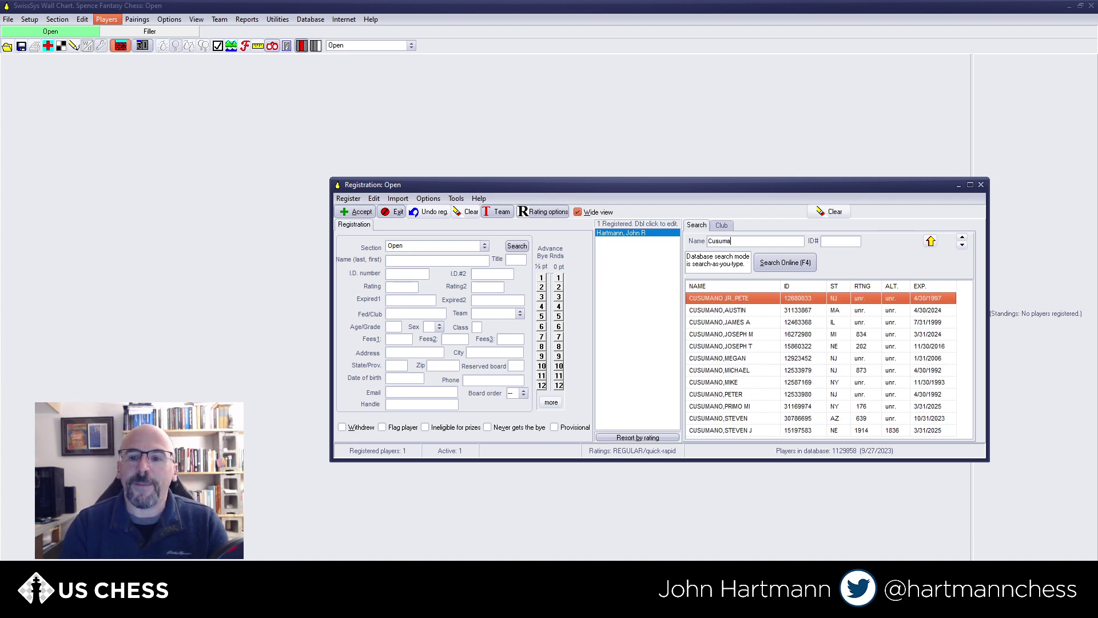
type("no, S")
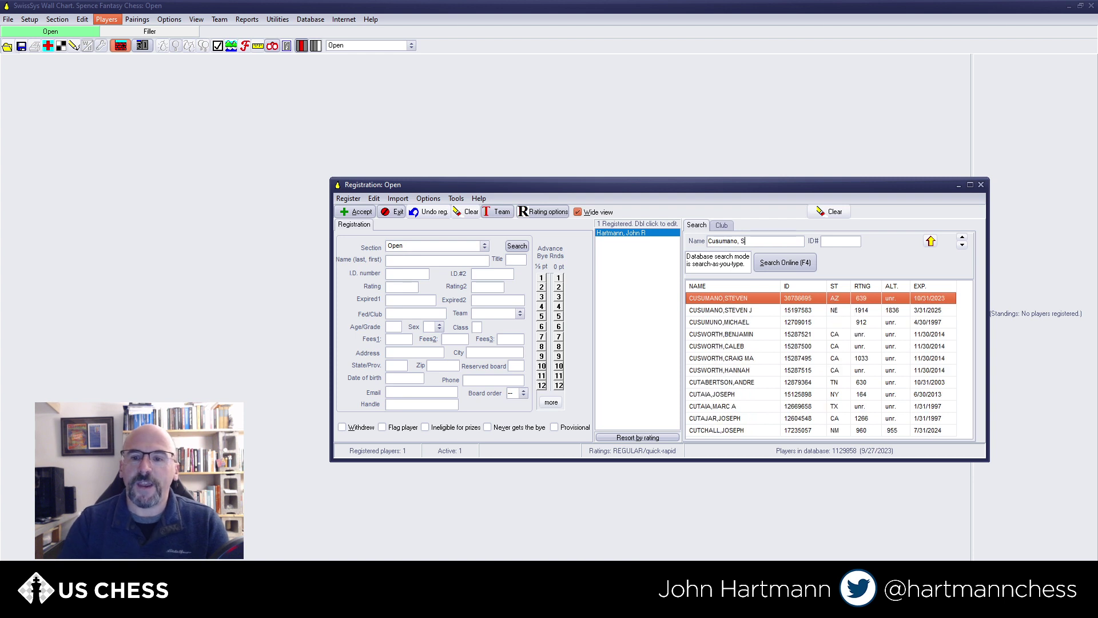
double_click(752, 310)
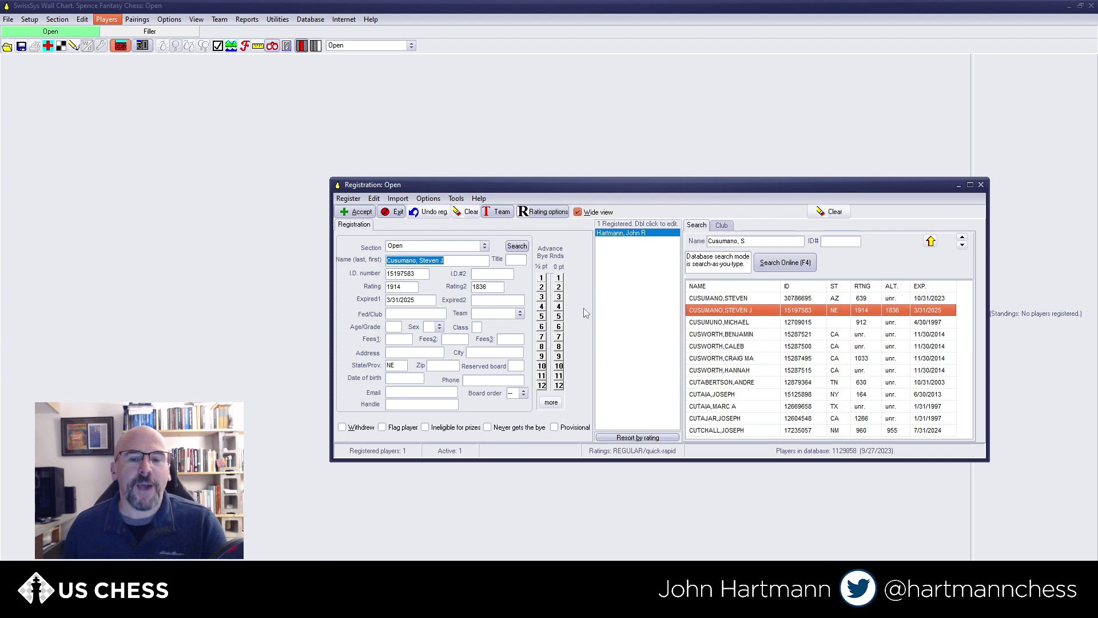
left_click(542, 308)
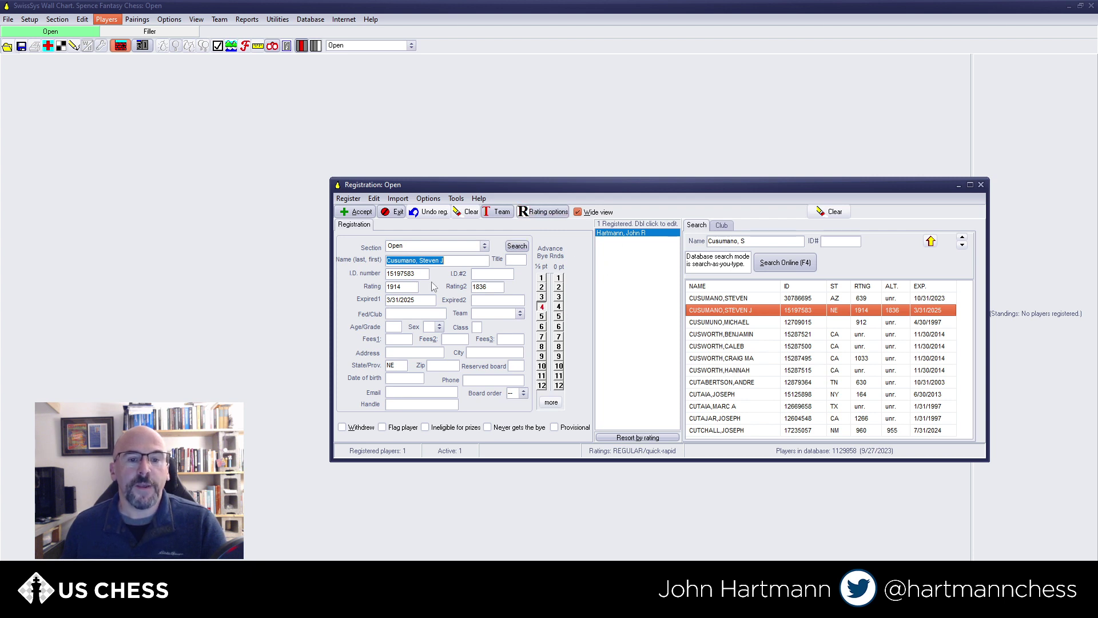
left_click(357, 212)
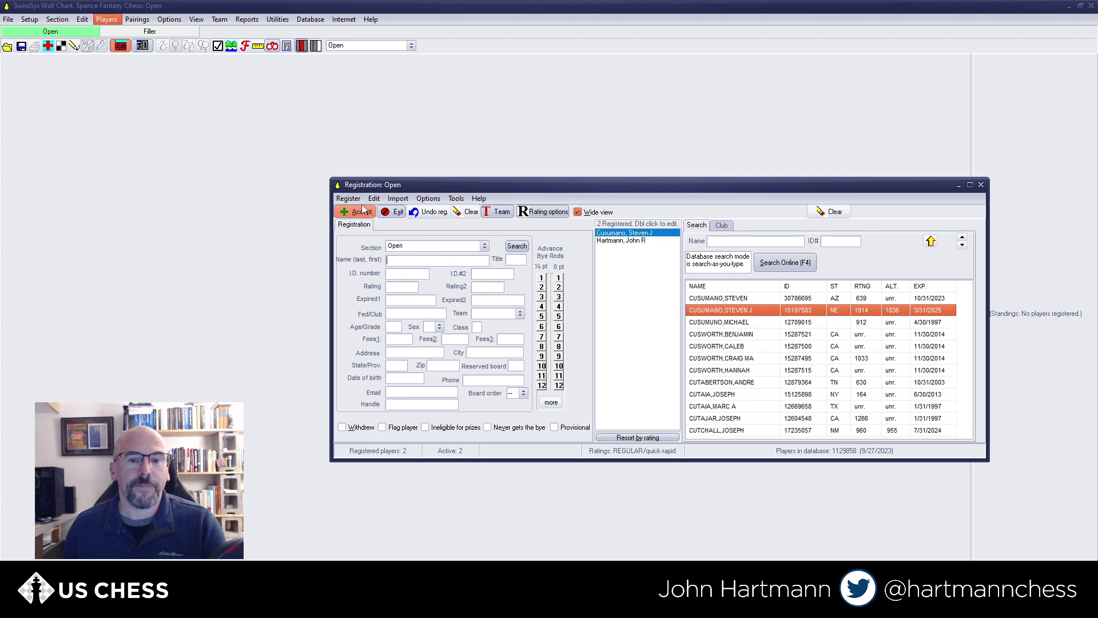
Register the third database player in Open with a half-point bye in round 1.
left_click(752, 240)
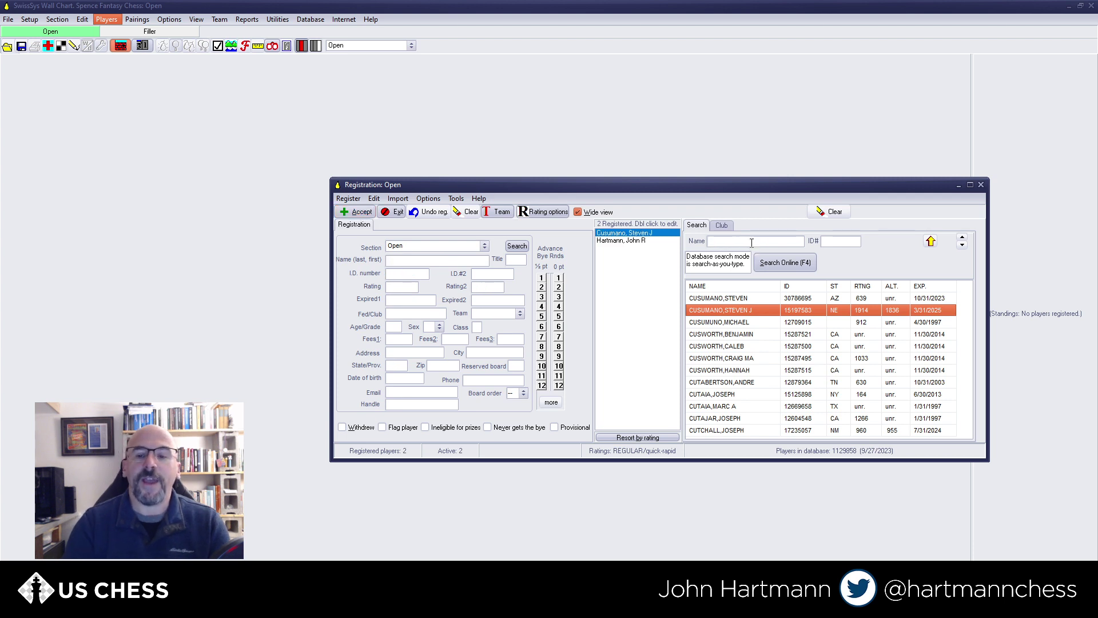
type("Su")
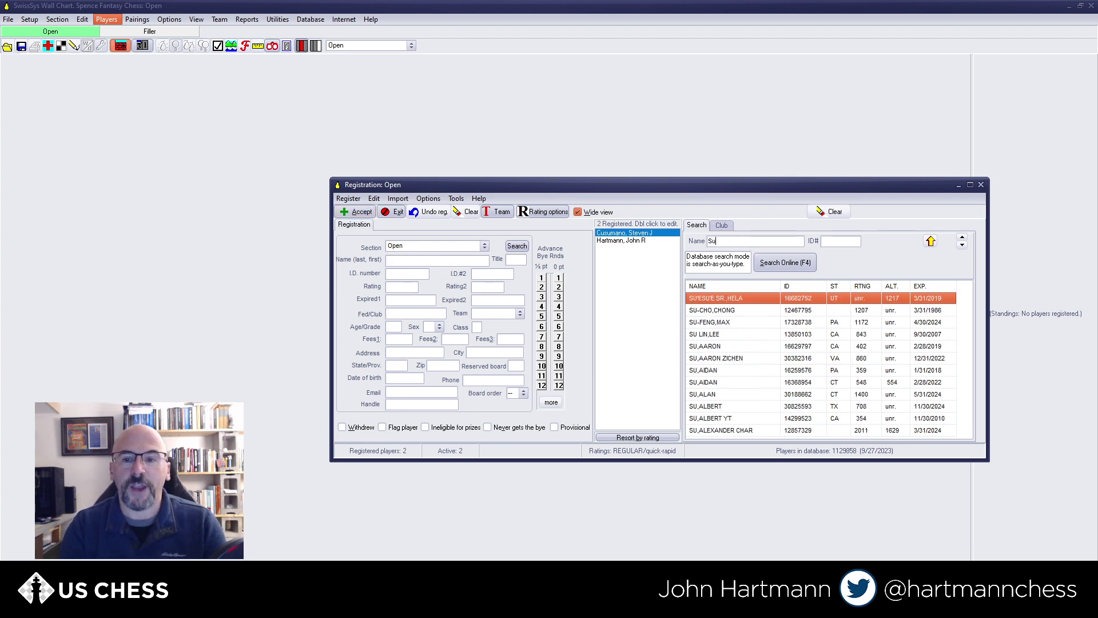
type("resh, Ab")
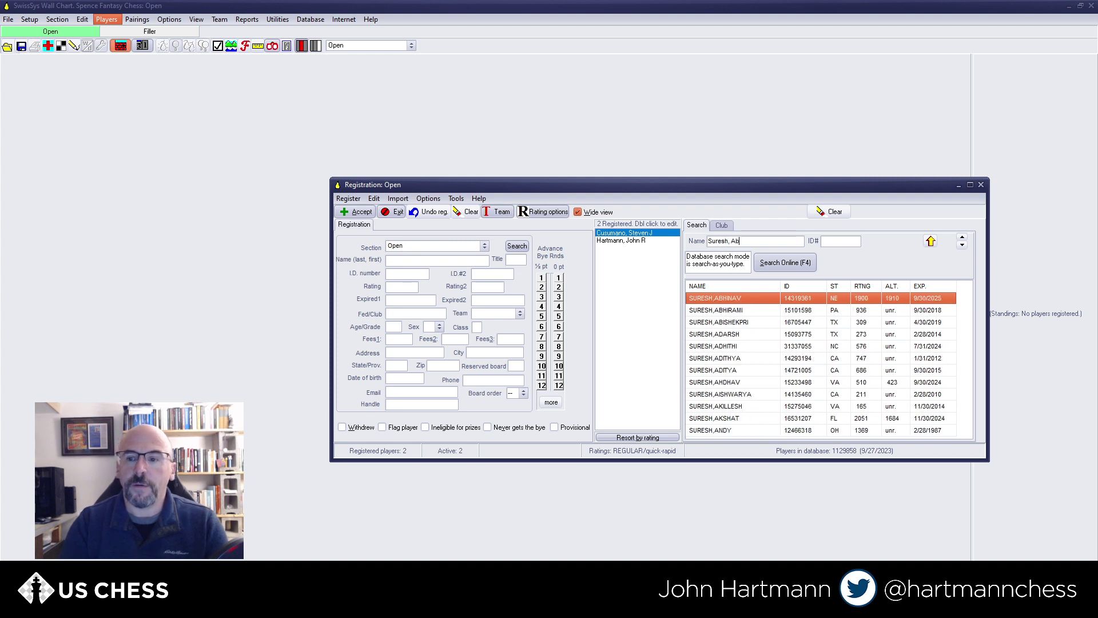
double_click(730, 299)
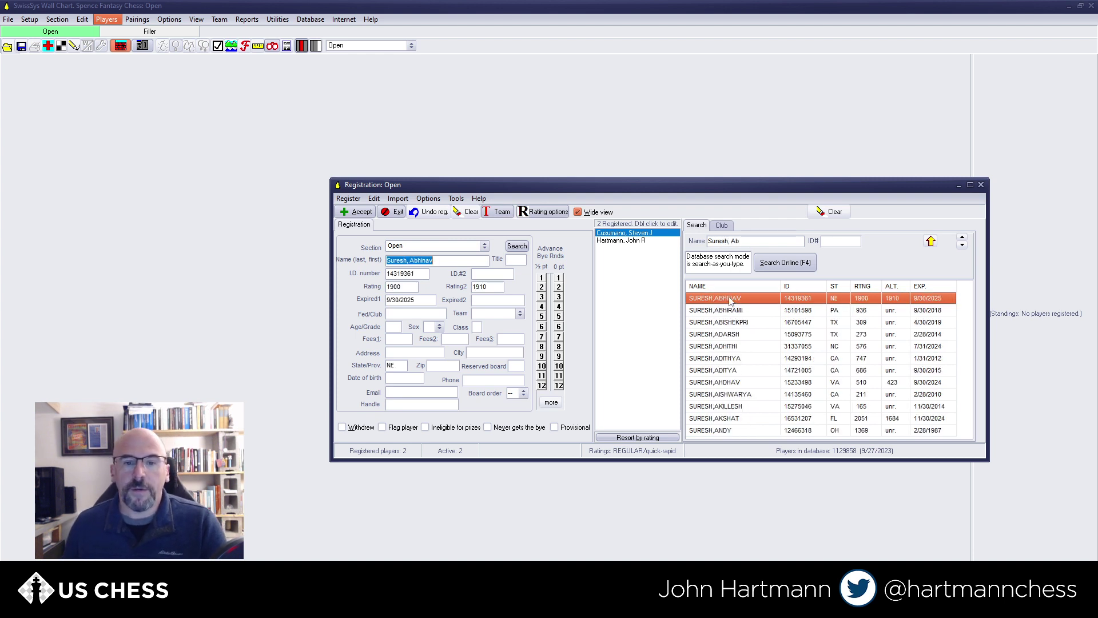
left_click(543, 279)
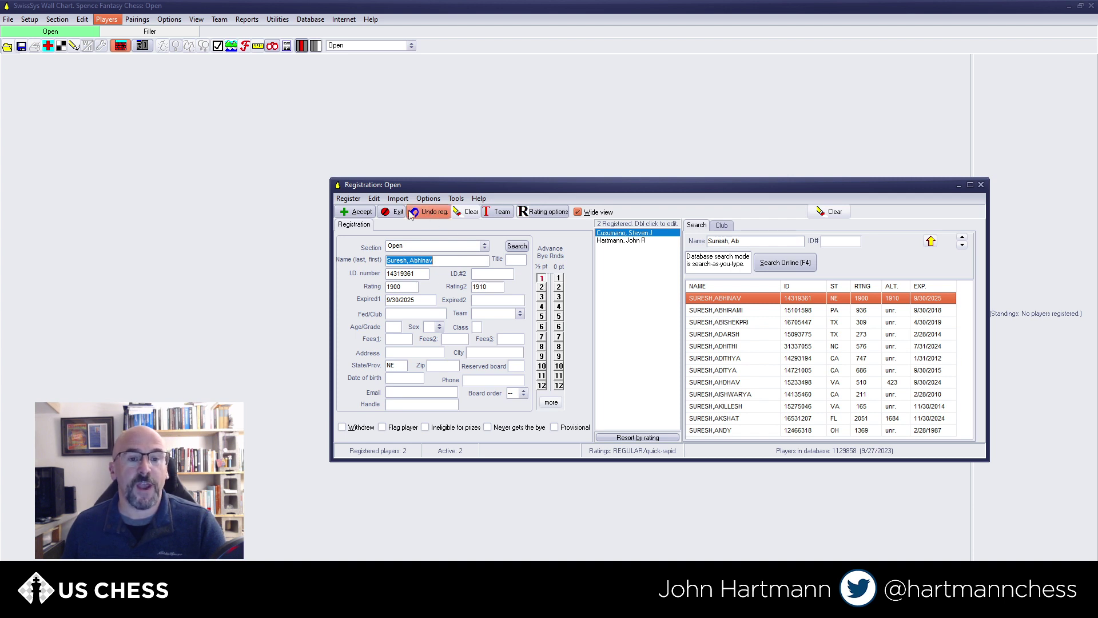
left_click(360, 212)
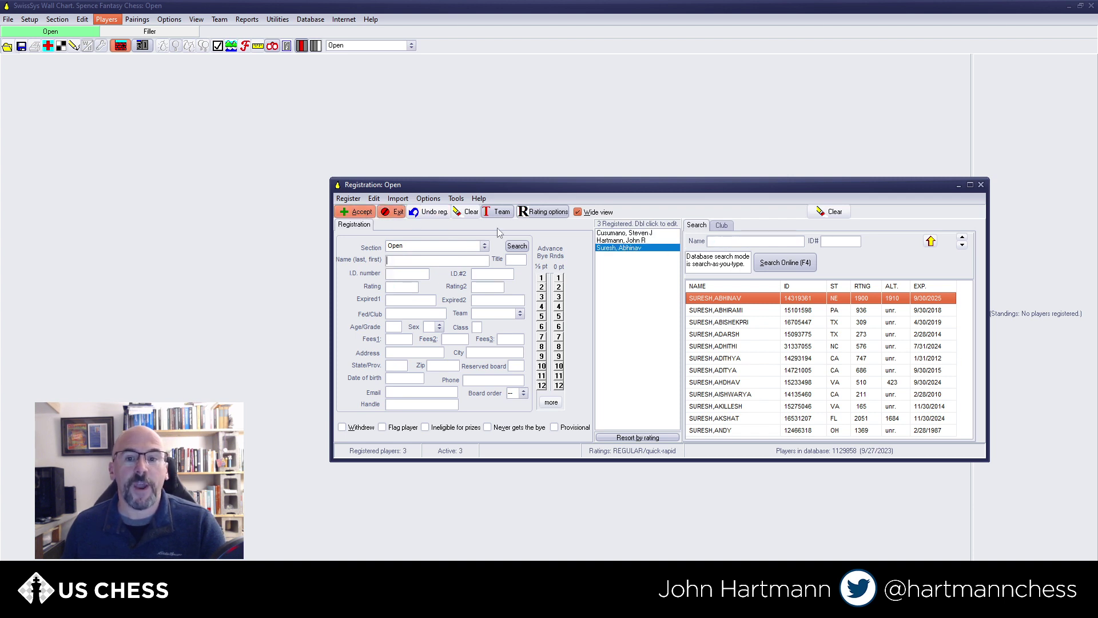
Register the fourth database player in Open as flagged, accepting despite the expired membership.
left_click(735, 242)
type("M")
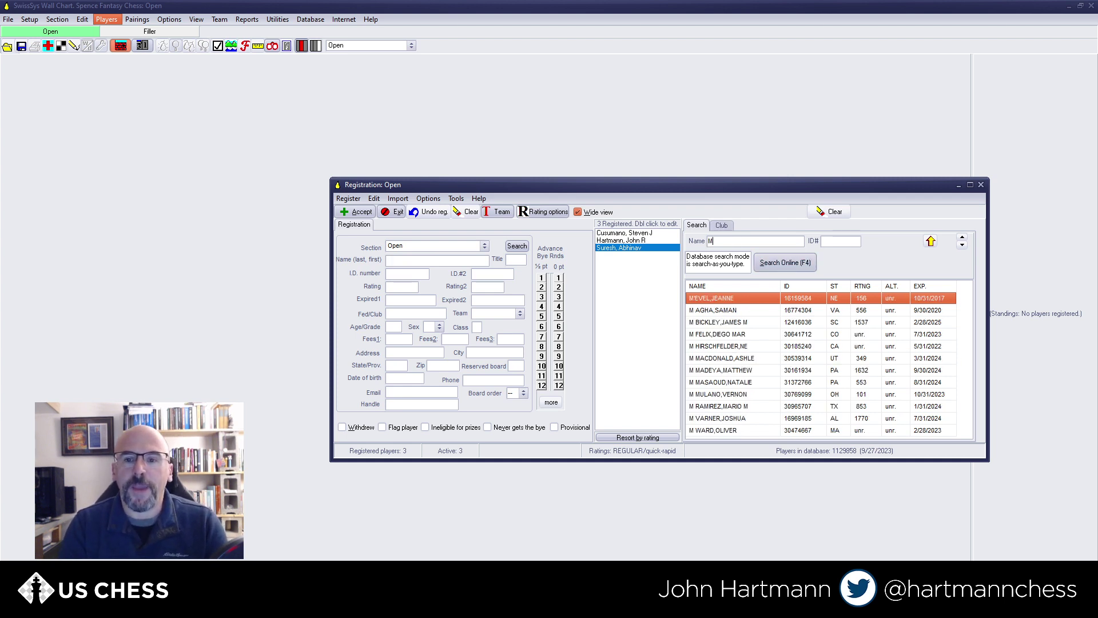
type("ills, Mich")
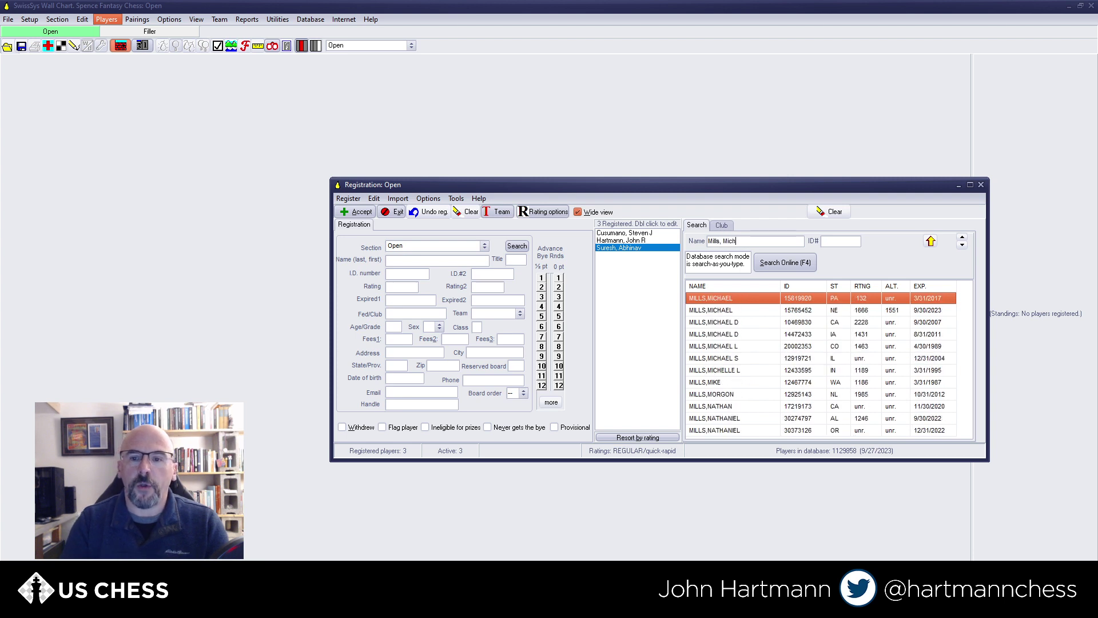
left_click(724, 311)
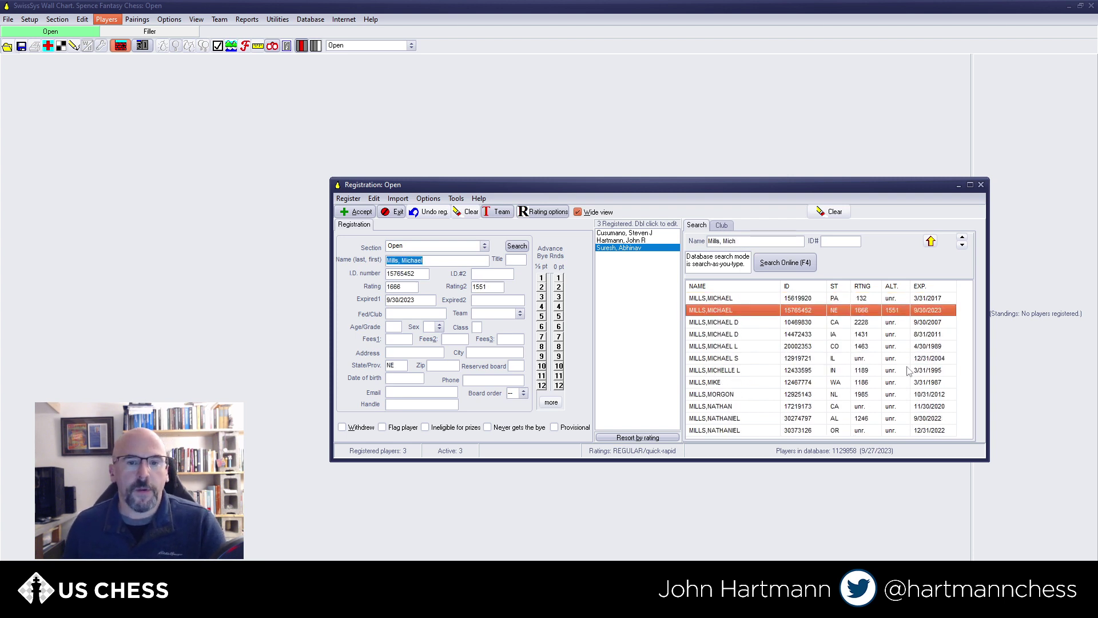
left_click(354, 212)
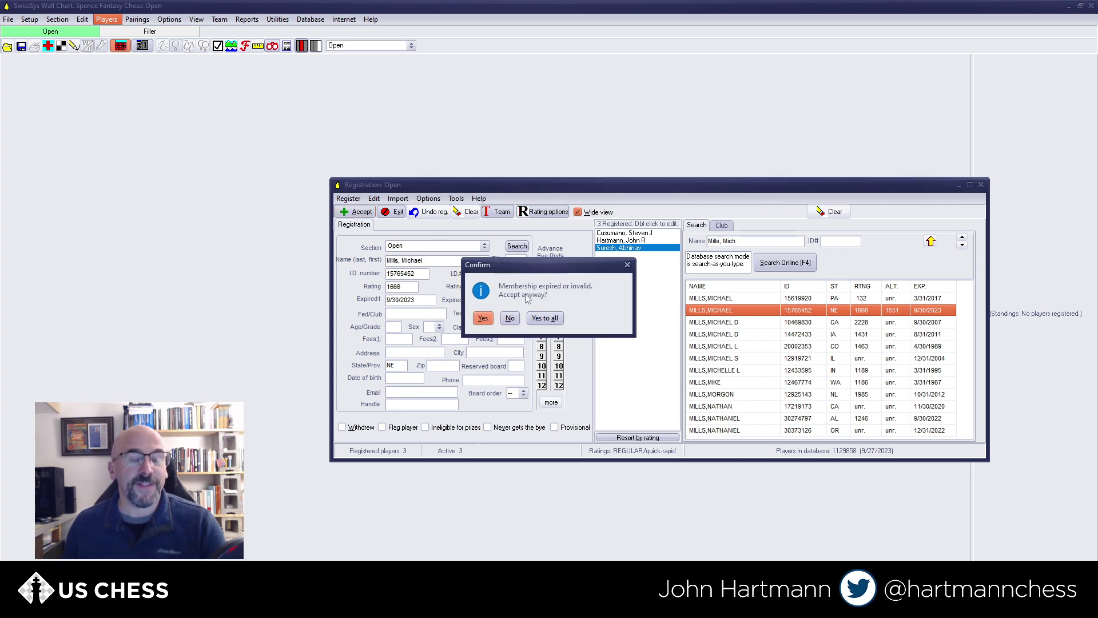
left_click(627, 265)
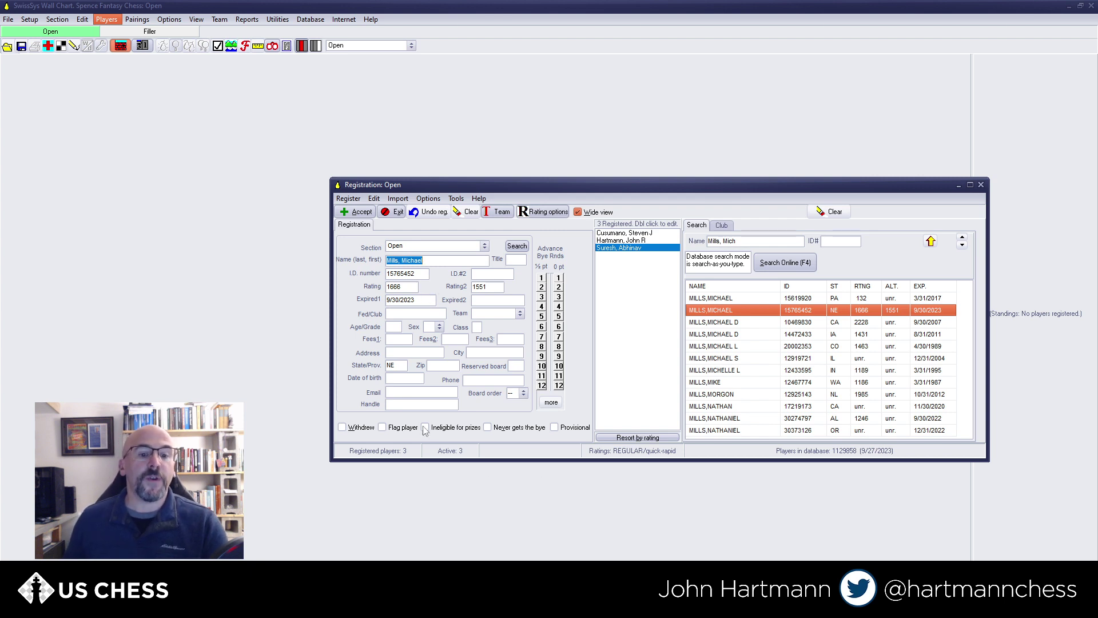
left_click(393, 430)
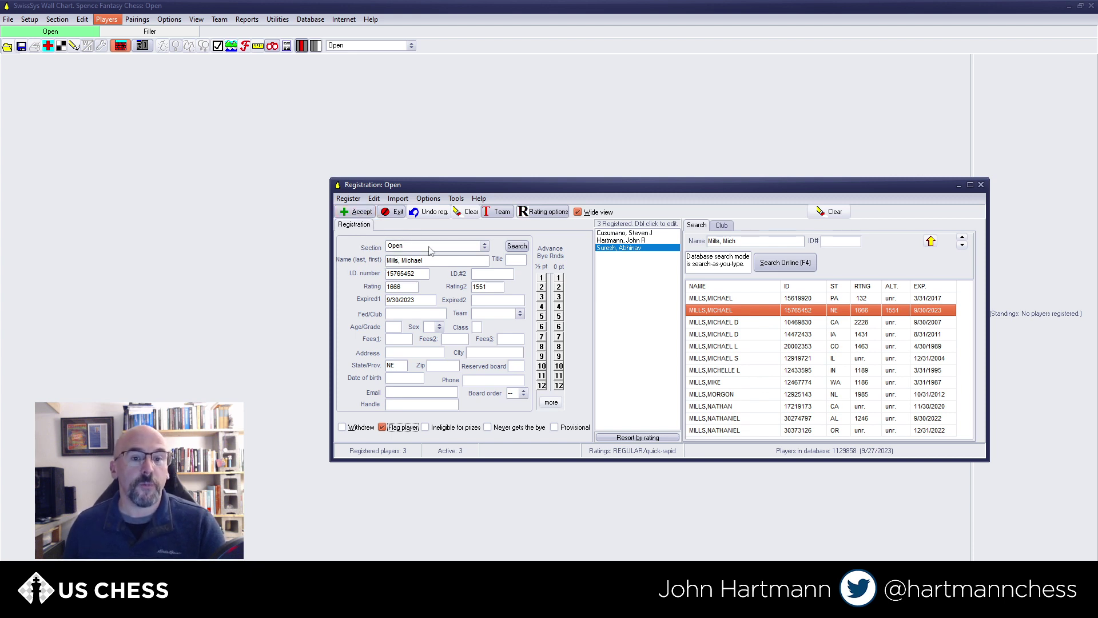
left_click(359, 212)
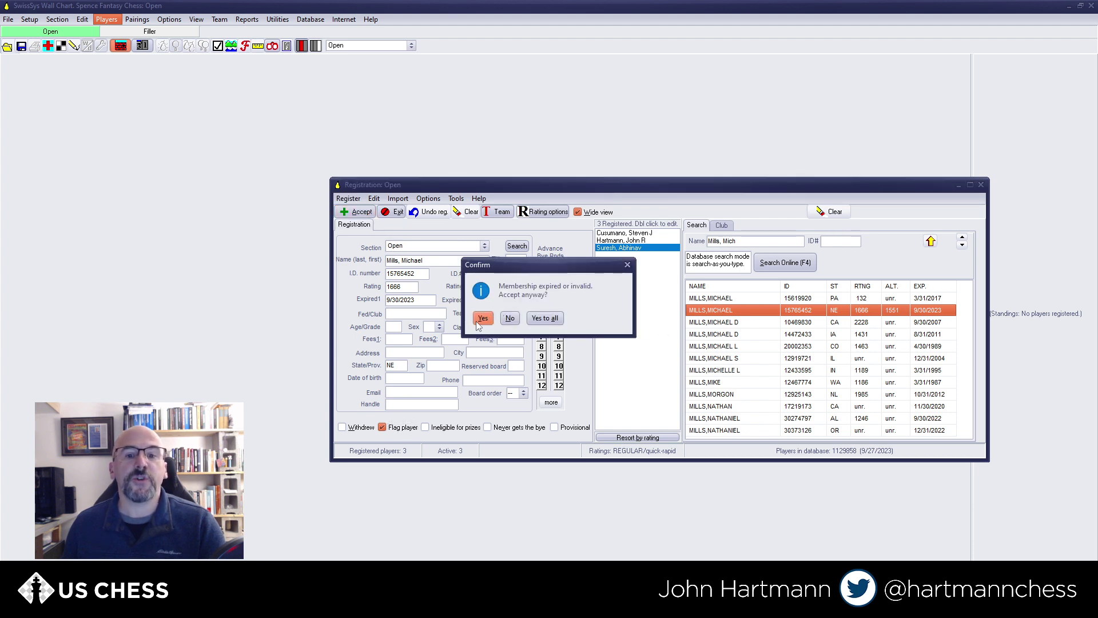
left_click(483, 318)
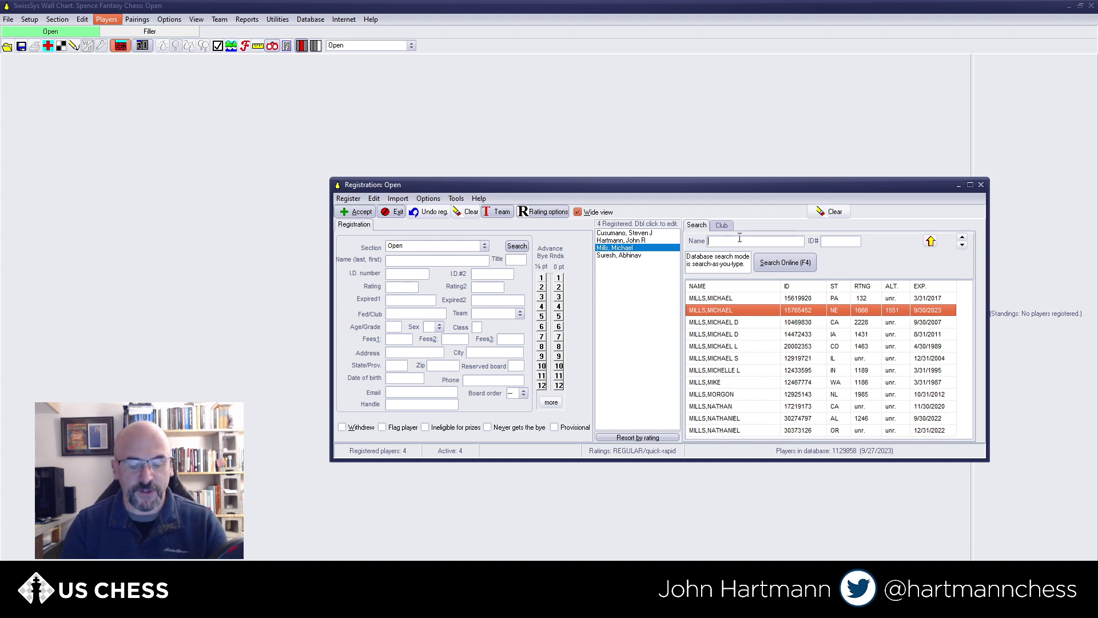
Look up the fifth player in the online rating database and register them in Open.
type("Forsm")
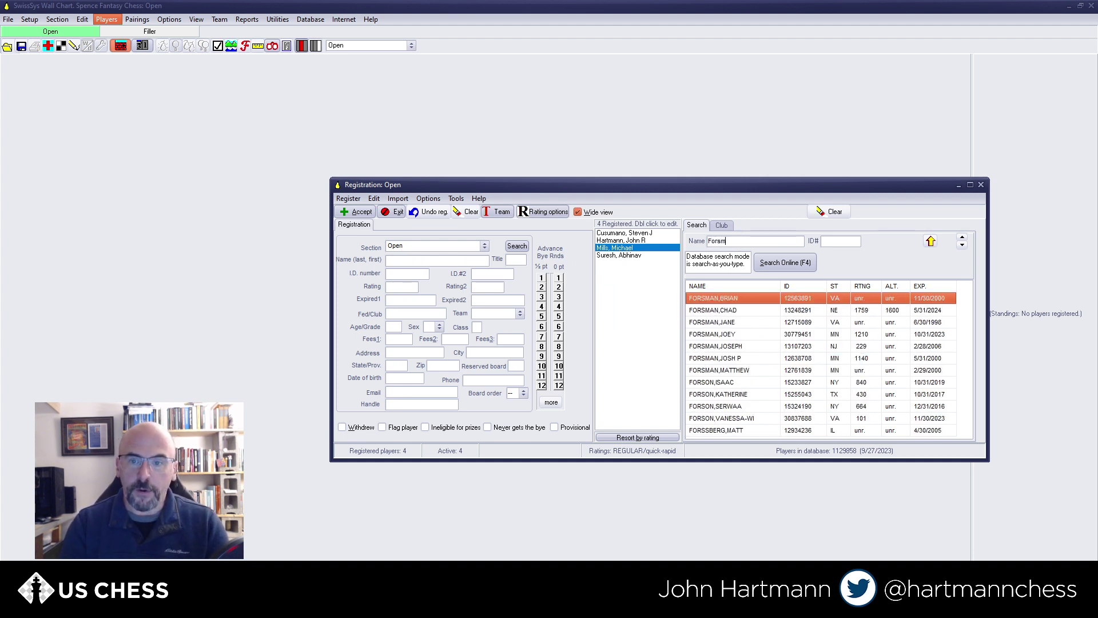
type("an, C")
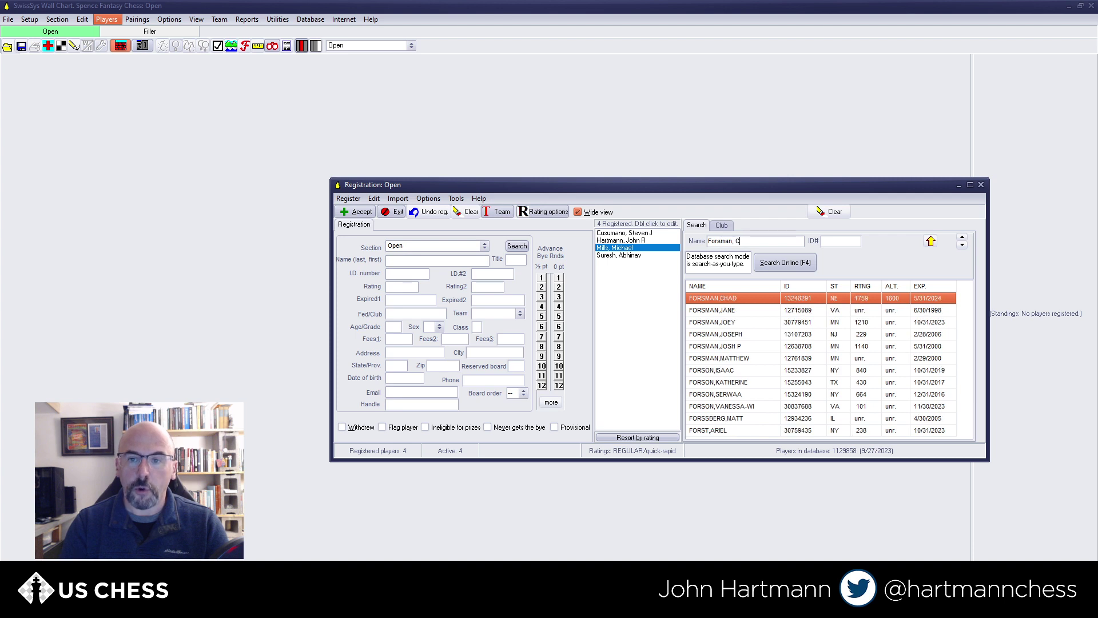
type("had")
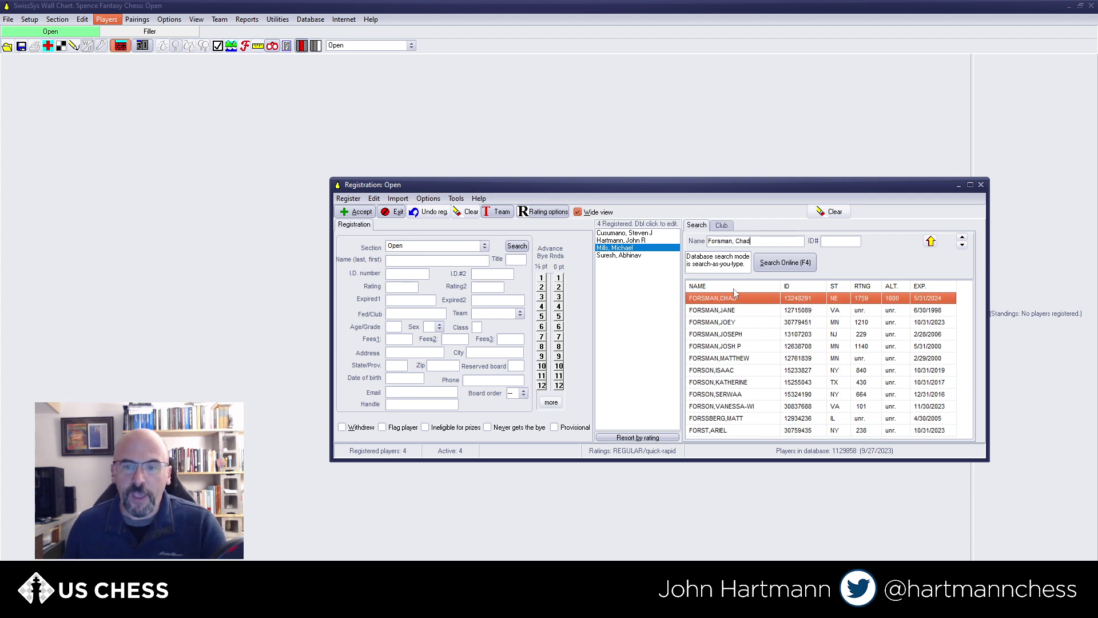
left_click(786, 260)
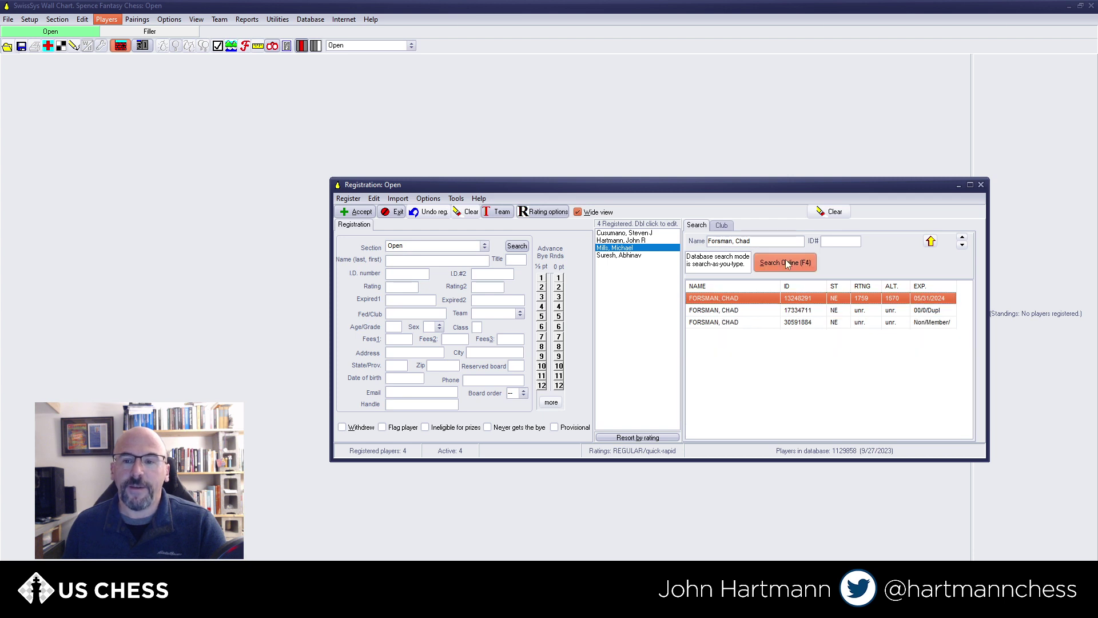
double_click(727, 299)
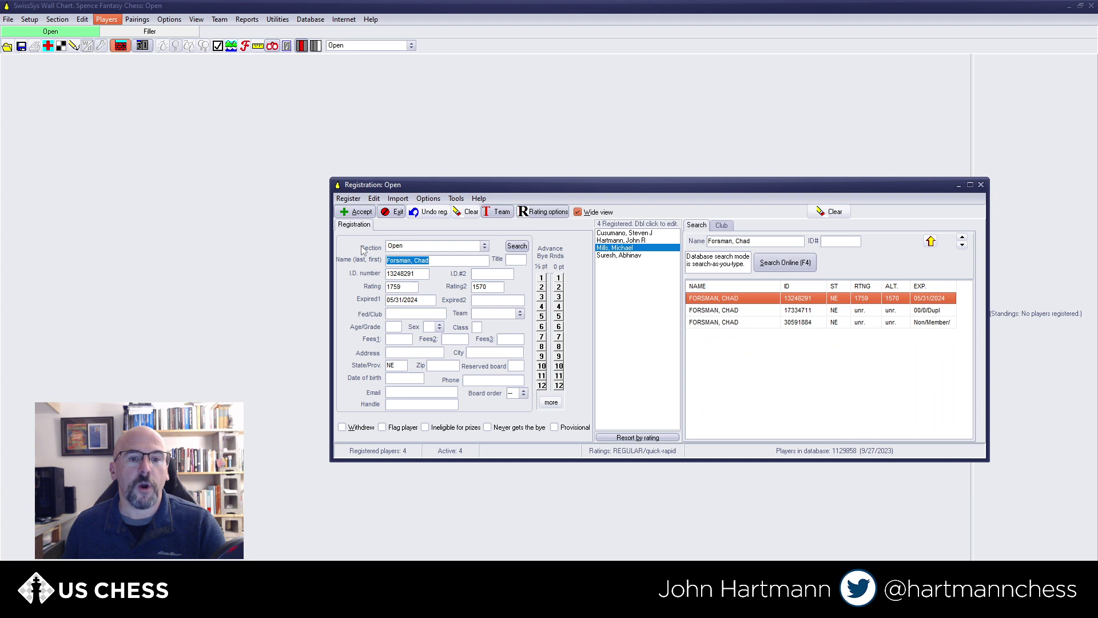
left_click(357, 211)
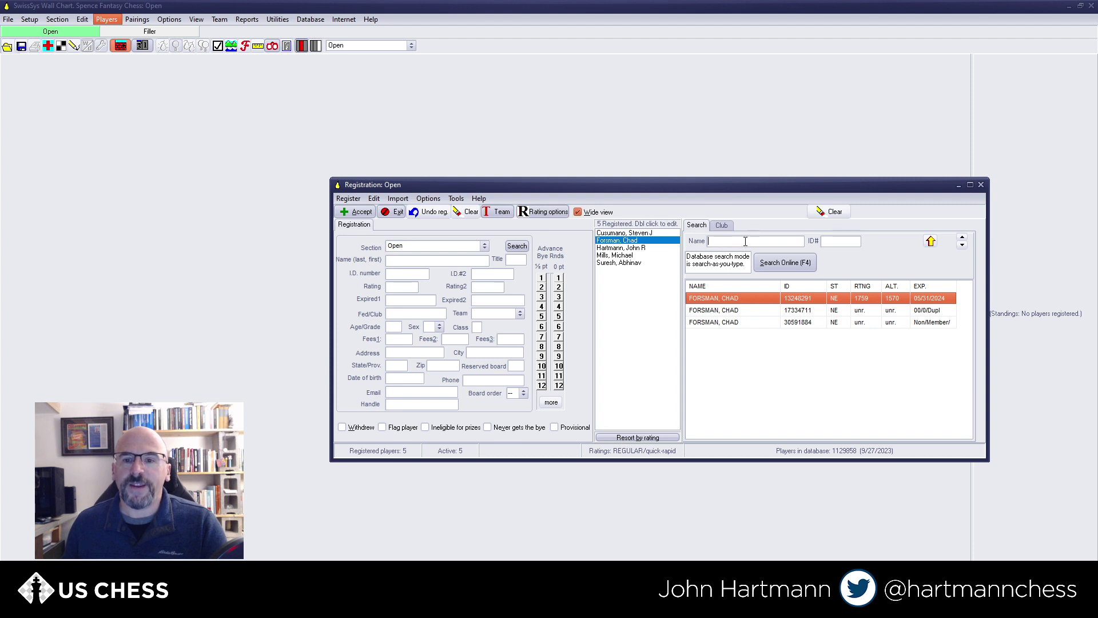
Search the ratings database by the sixth player's name and register the matching record, with both ratings, in Open.
type("Slom")
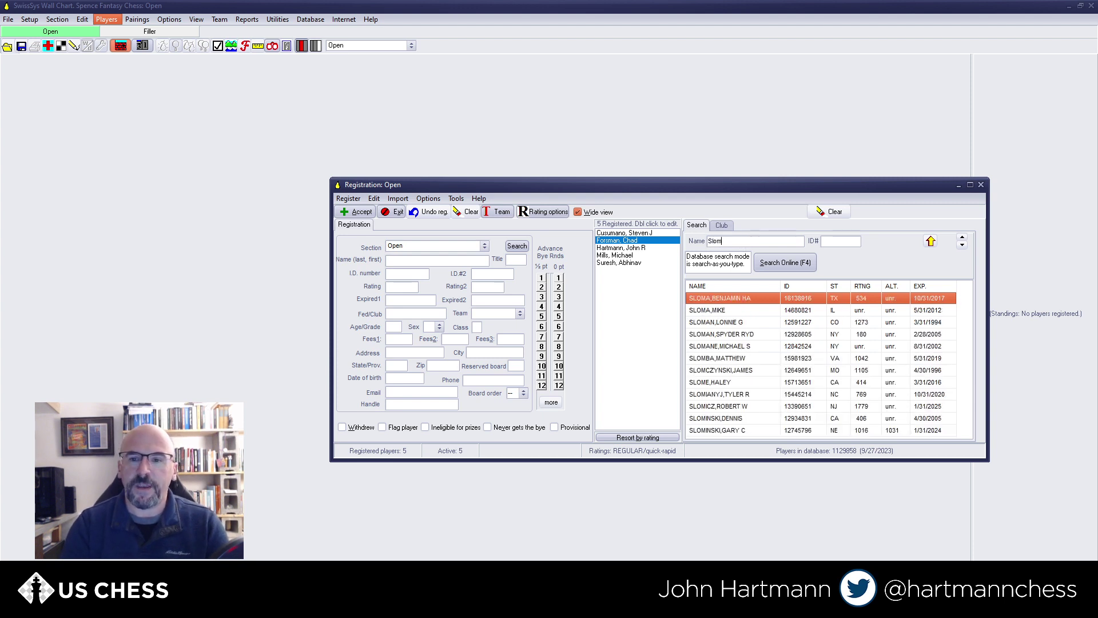
type("inski, Jerr")
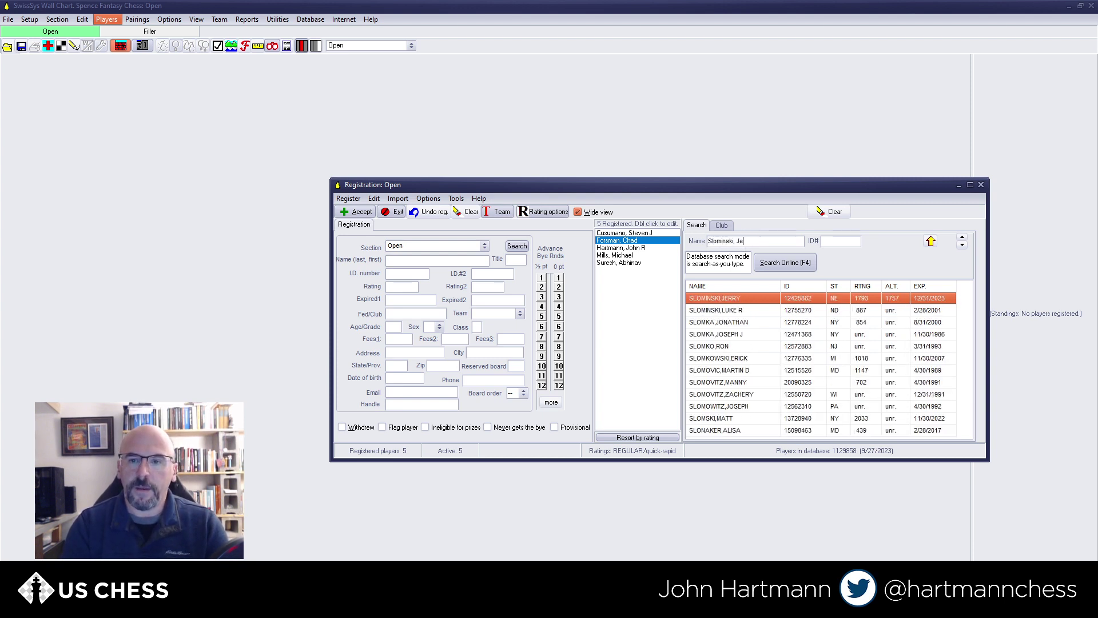
double_click(729, 302)
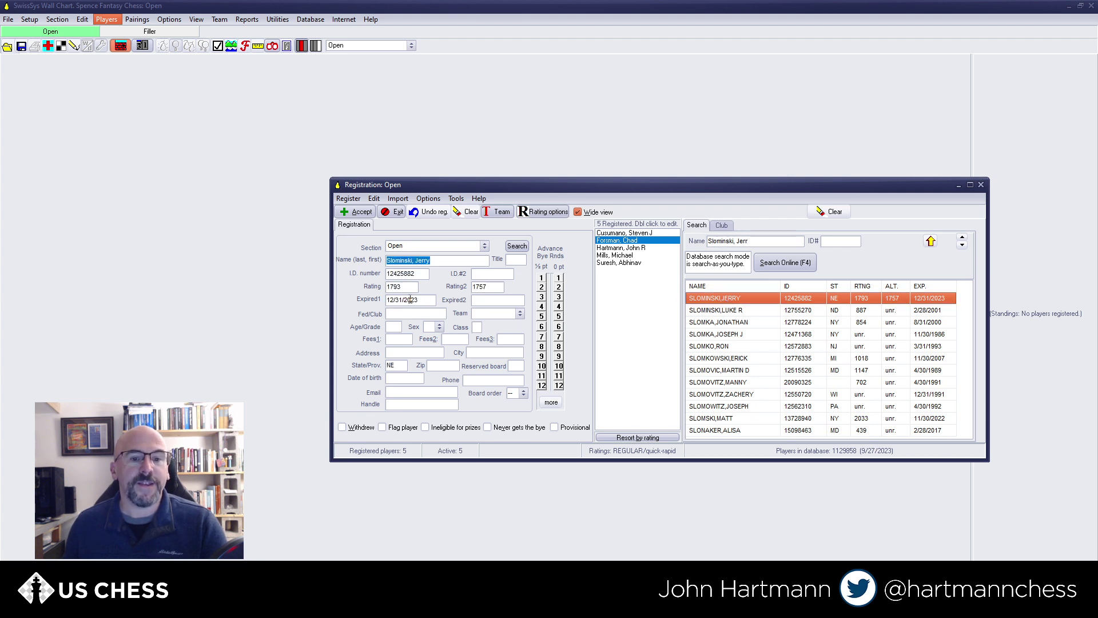
left_click(357, 211)
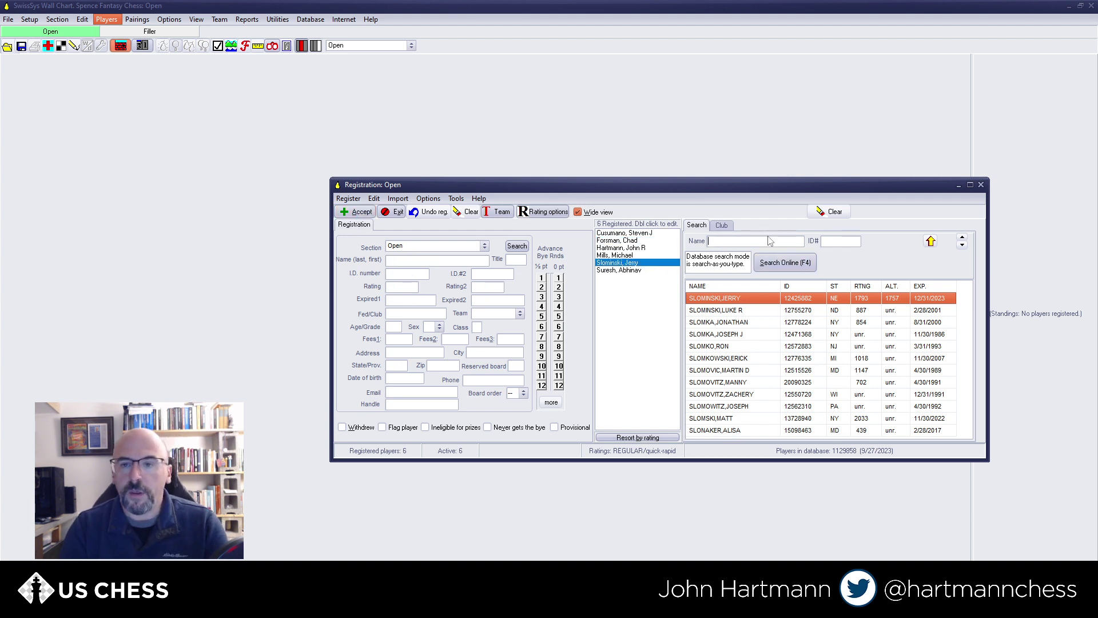
Correct the seventh player's name spelling and search online, dismissing the no-match error.
type("Laroi")
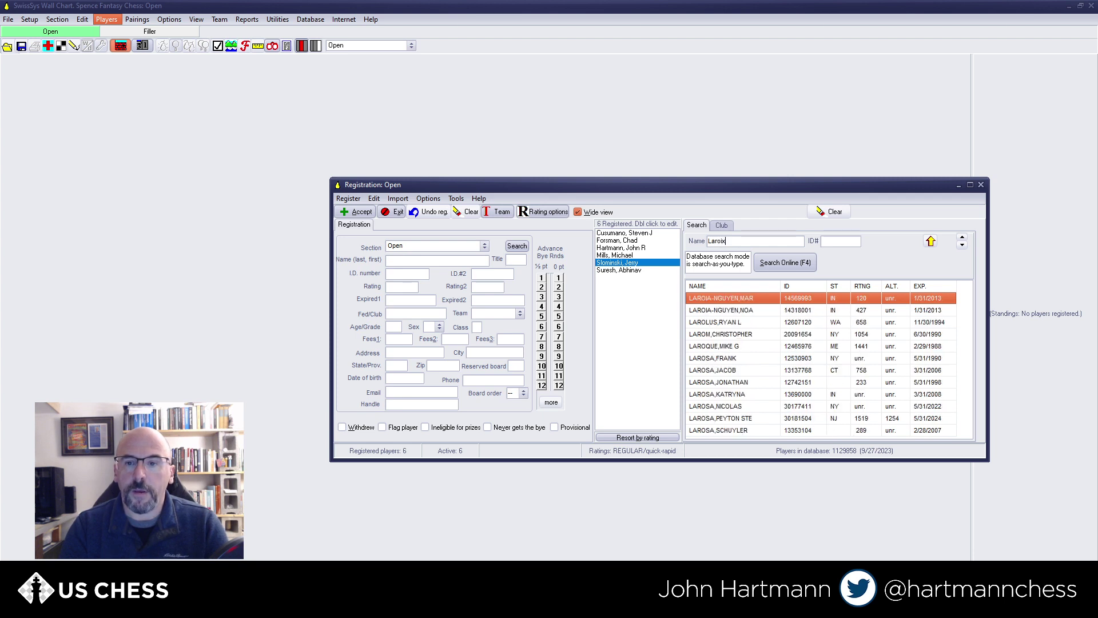
key("BackSpace")
key("BackSpace")
key("BackSpace")
type("croix, Nick")
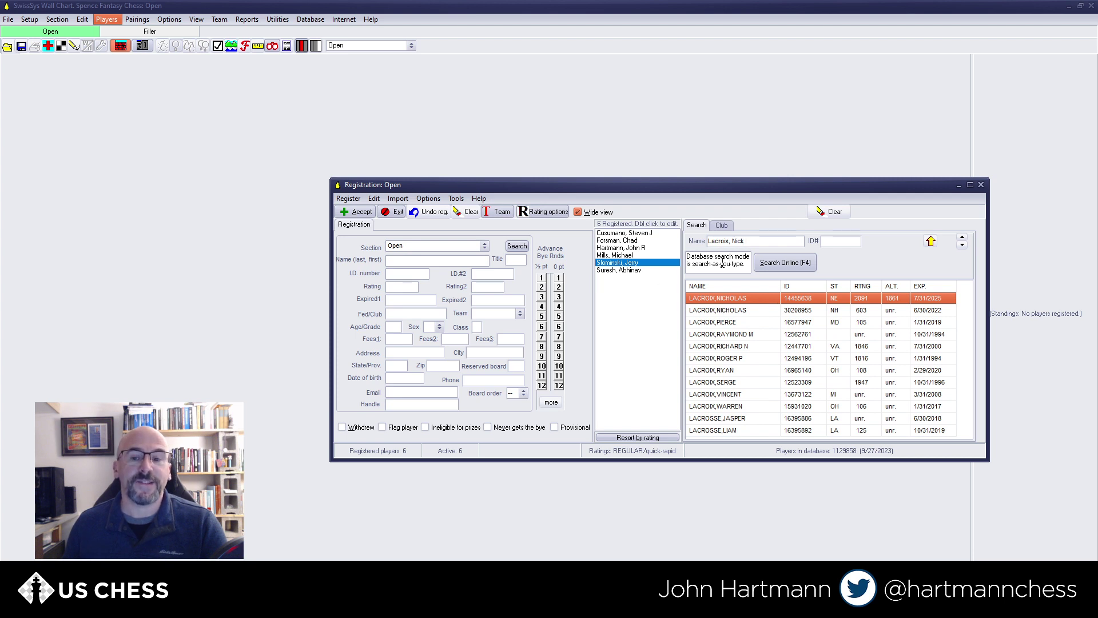
left_click(778, 262)
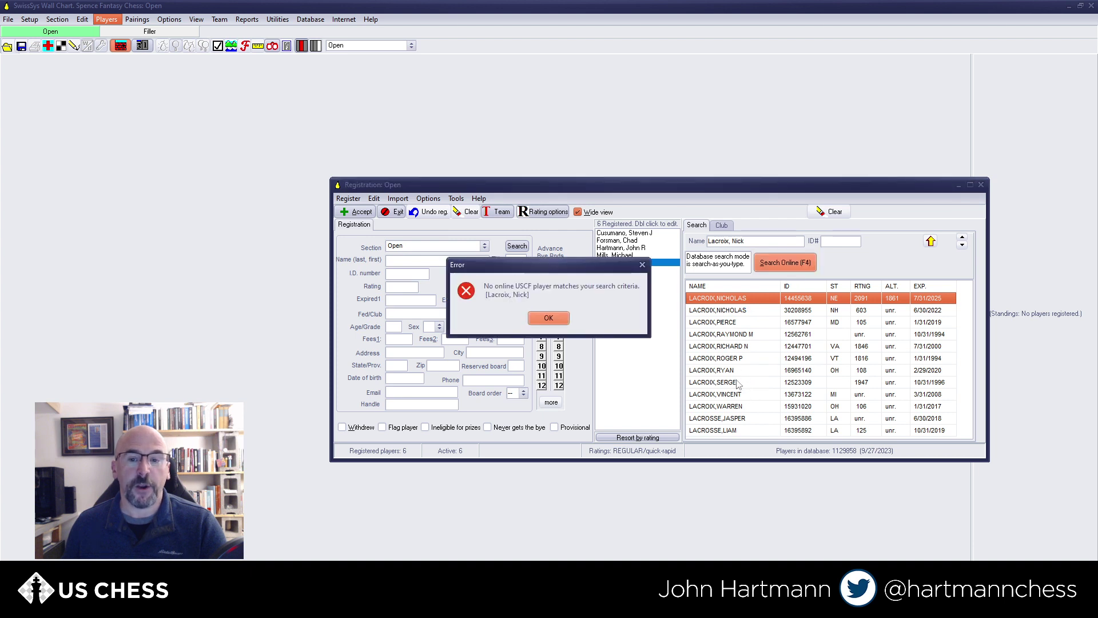
left_click(549, 318)
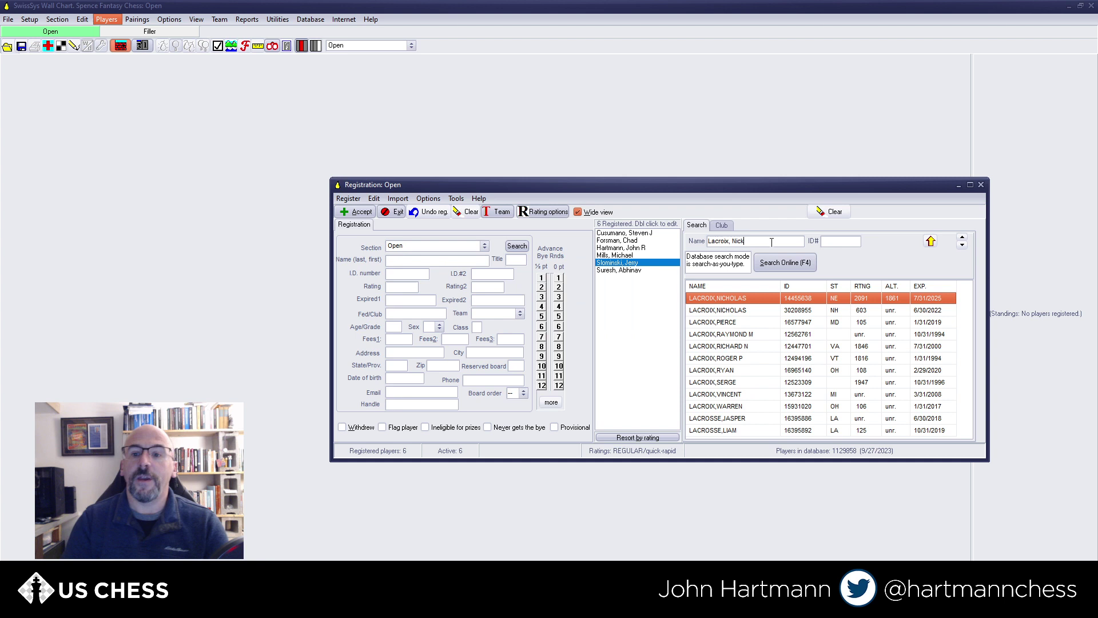
Shorten the search name, search online again, and register the record with current membership.
key("BackSpace")
key("BackSpace")
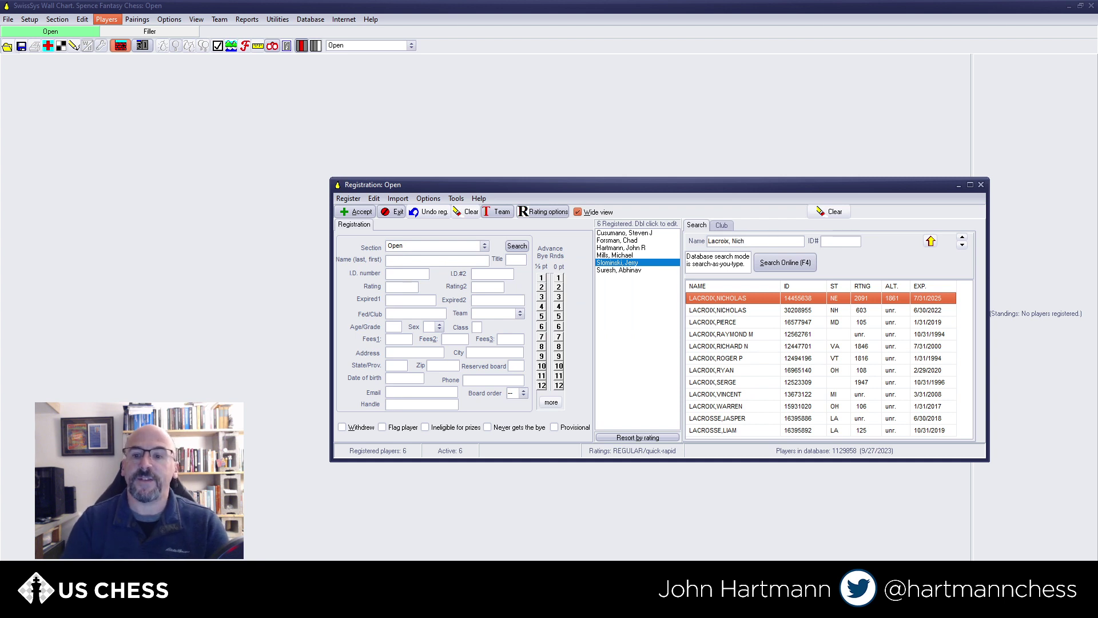
left_click(788, 261)
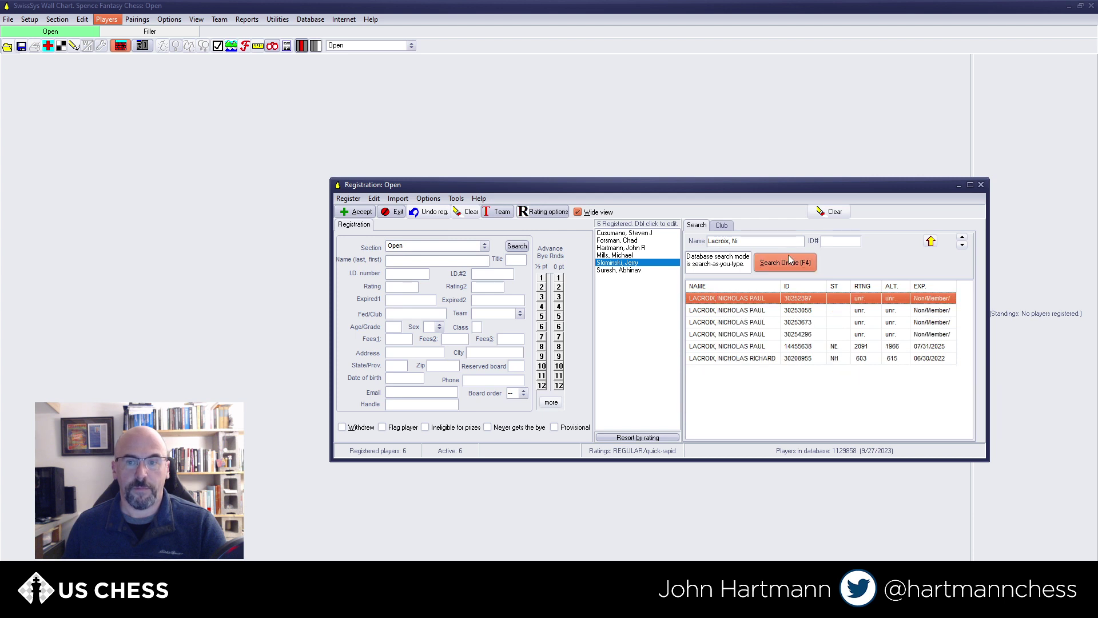
left_click(721, 349)
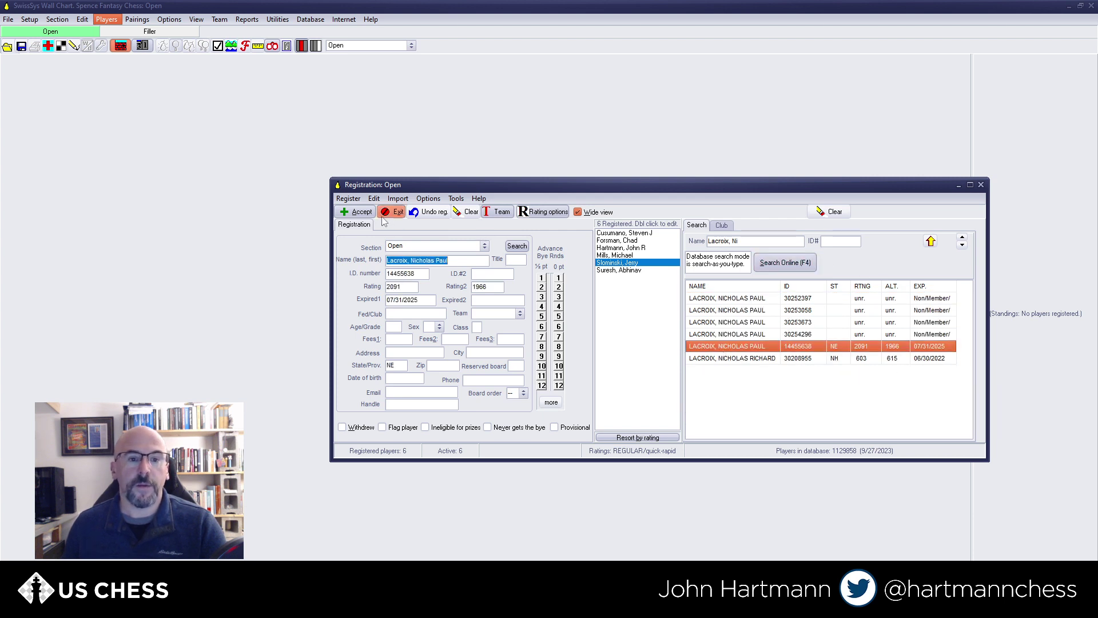
left_click(350, 212)
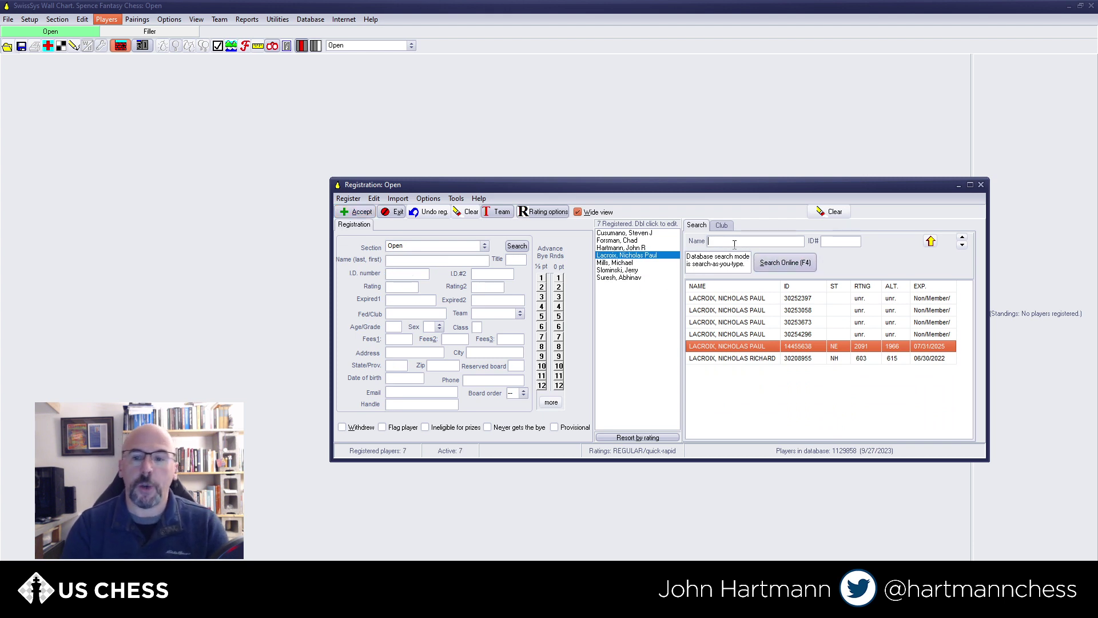
Enter the corrected player name, search the online rating database, and dismiss the returned message.
type("Wastson")
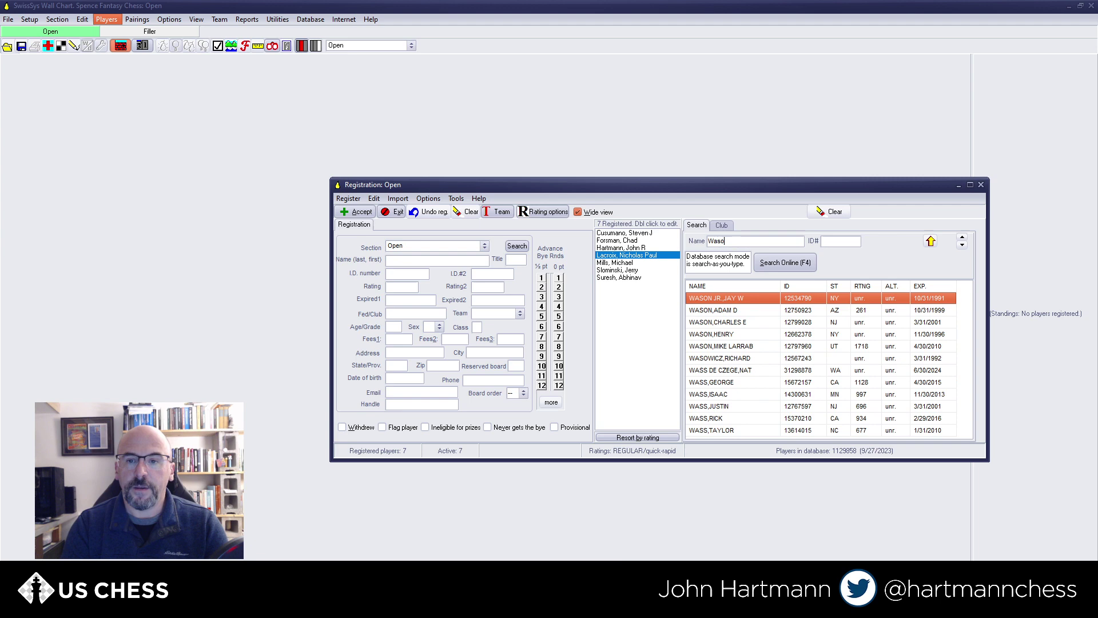
key("BackSpace")
key("BackSpace")
key("BackSpace")
type("tson, Jo")
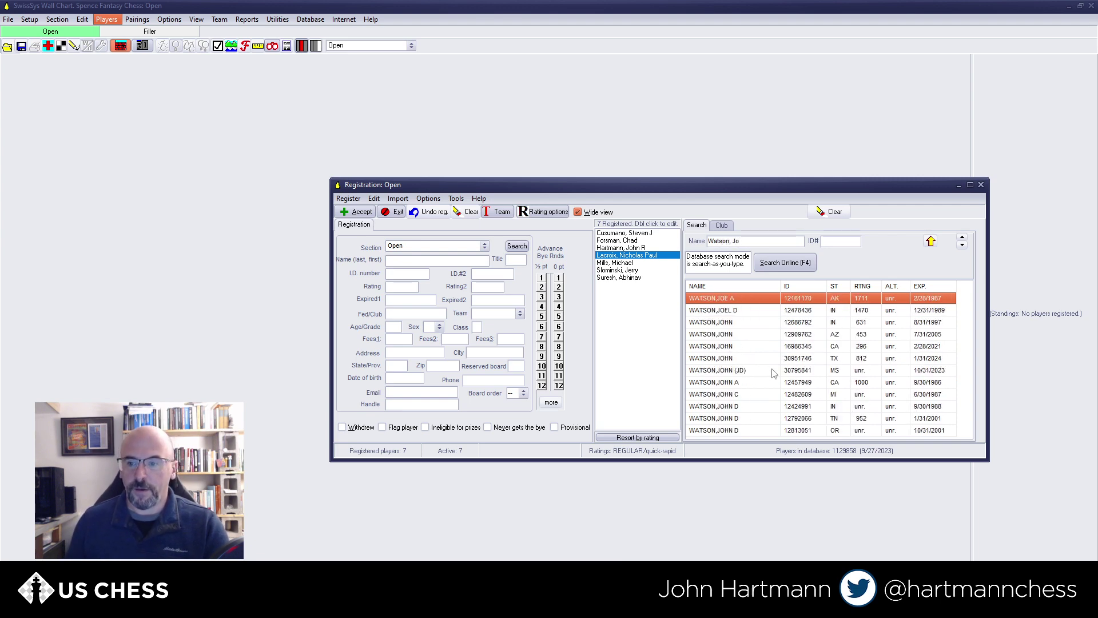
type("hn")
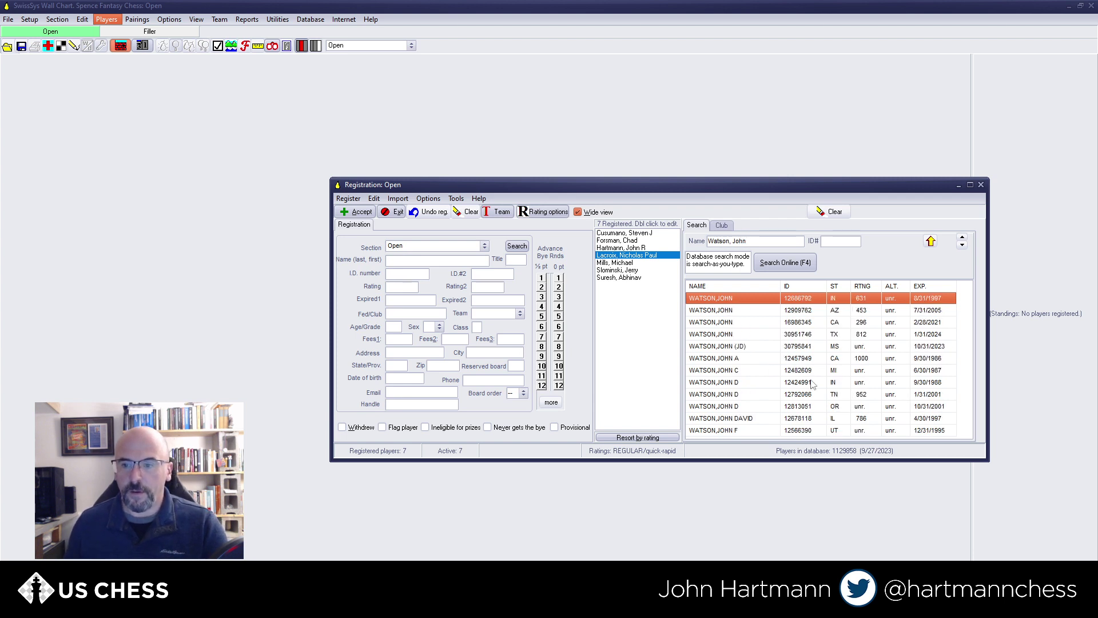
key("Down")
key("Down")
key("Down")
key("Down")
key("Down")
key("Down")
key("Down")
key("Down")
key("Down")
key("Down")
key("Down")
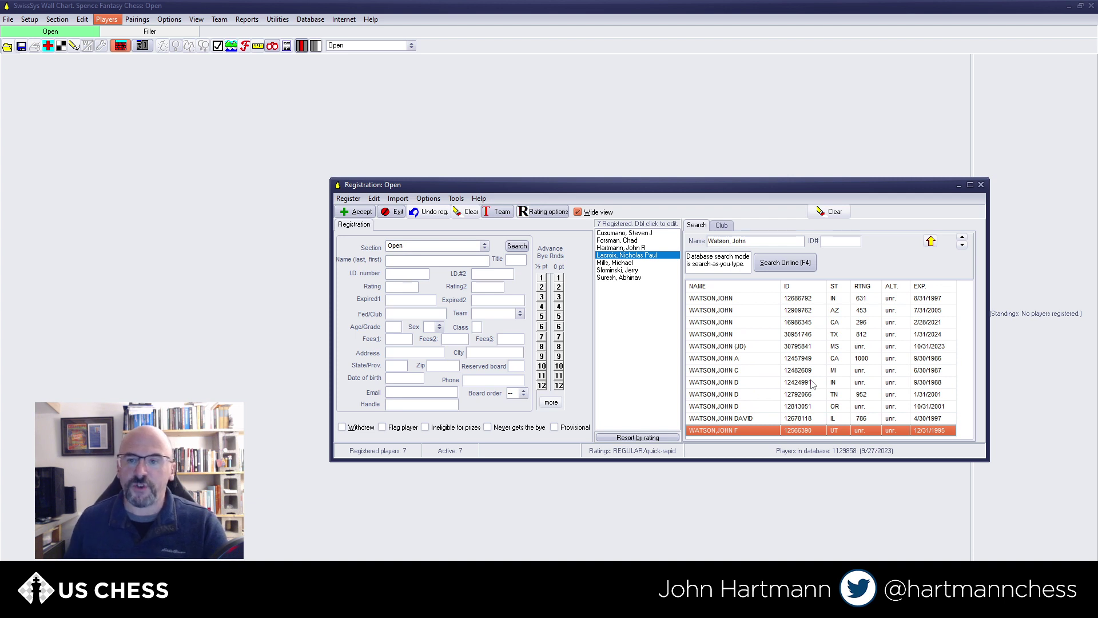
type("W")
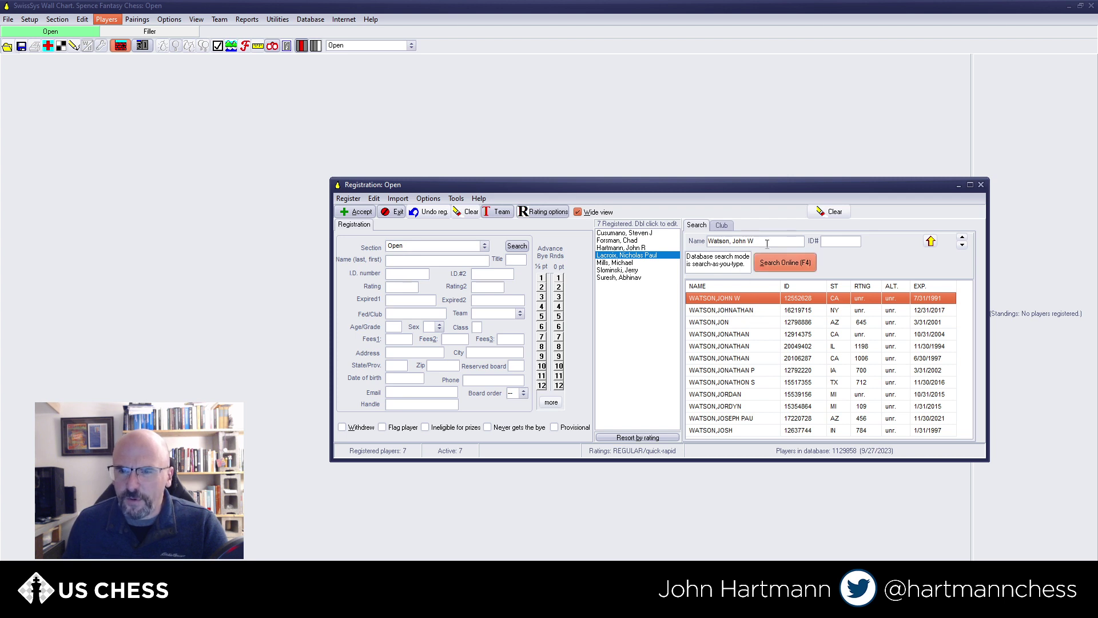
key("BackSpace")
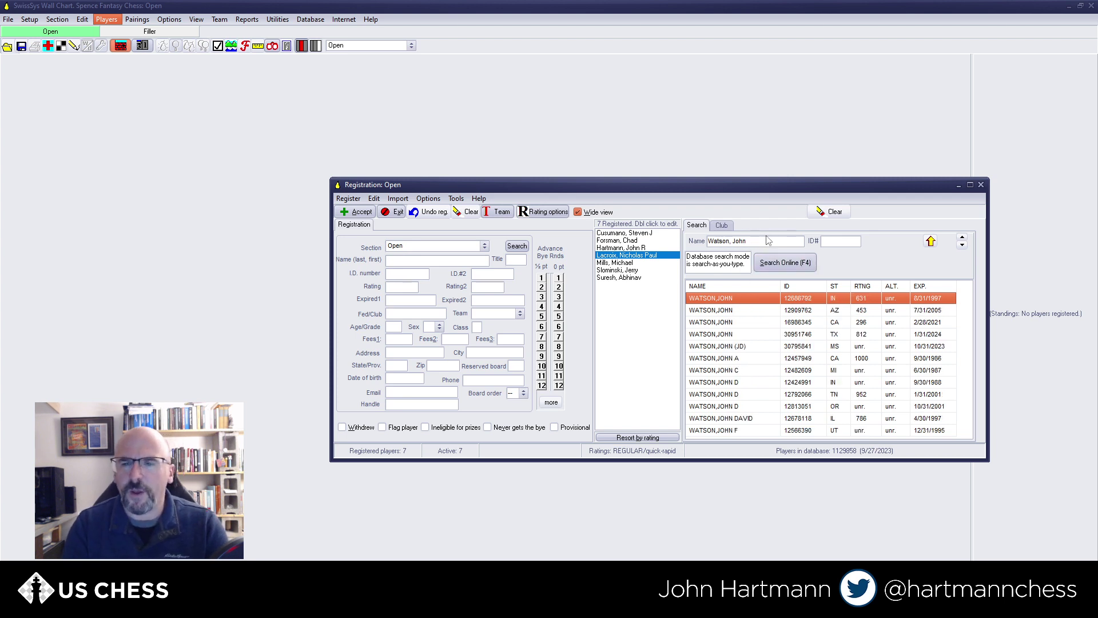
left_click(802, 258)
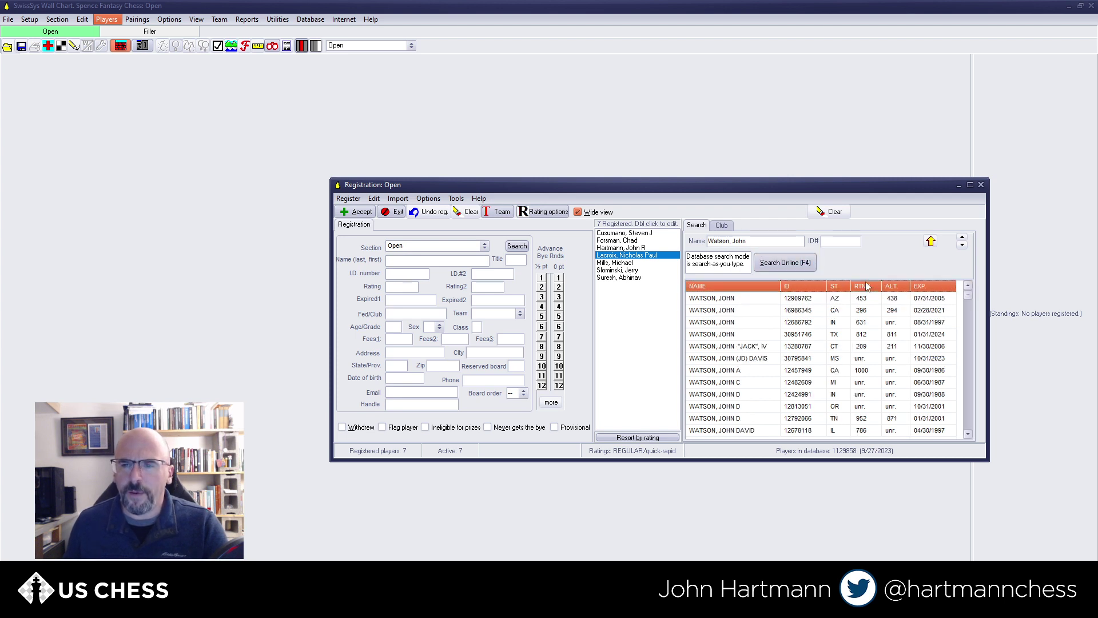
left_click(560, 311)
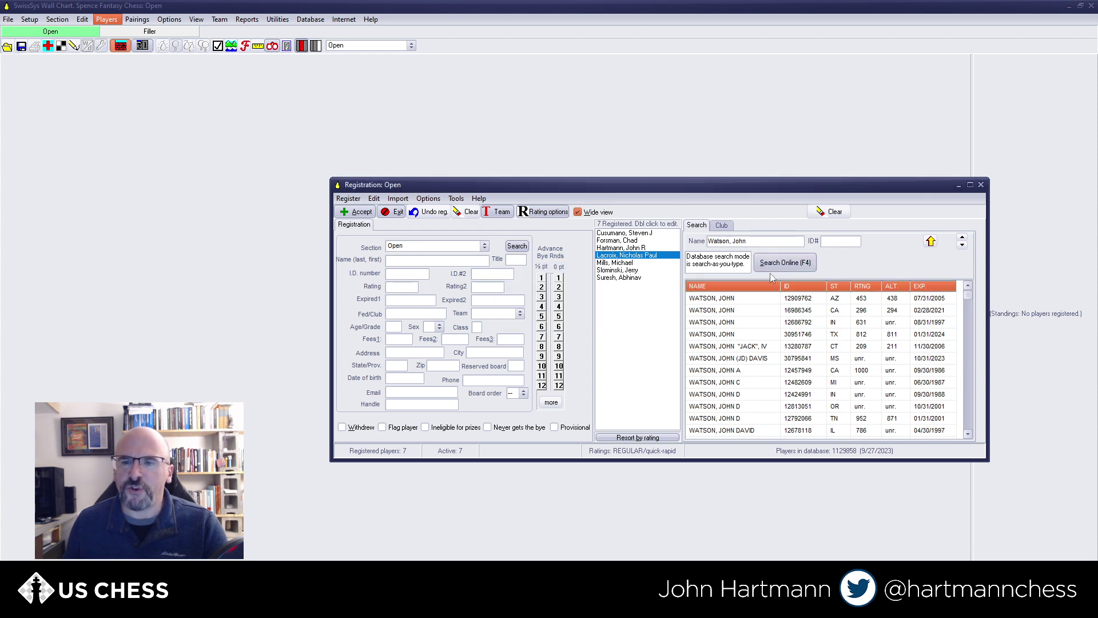
Add the middle initial L and register the 2277-rated matching player in the Open section.
left_click(766, 244)
type("L")
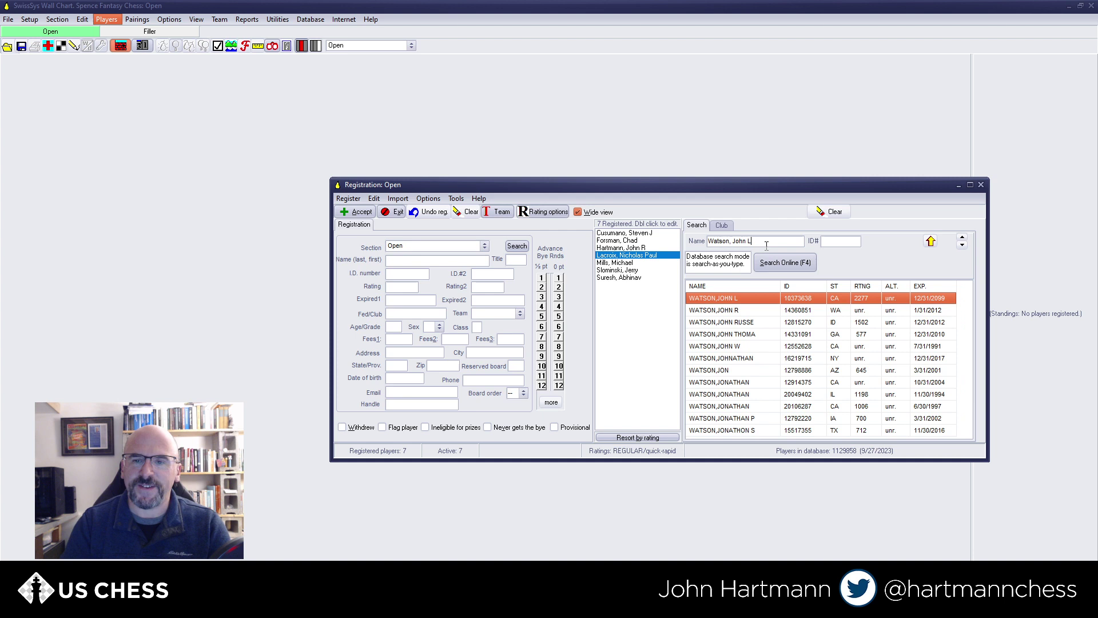
double_click(724, 300)
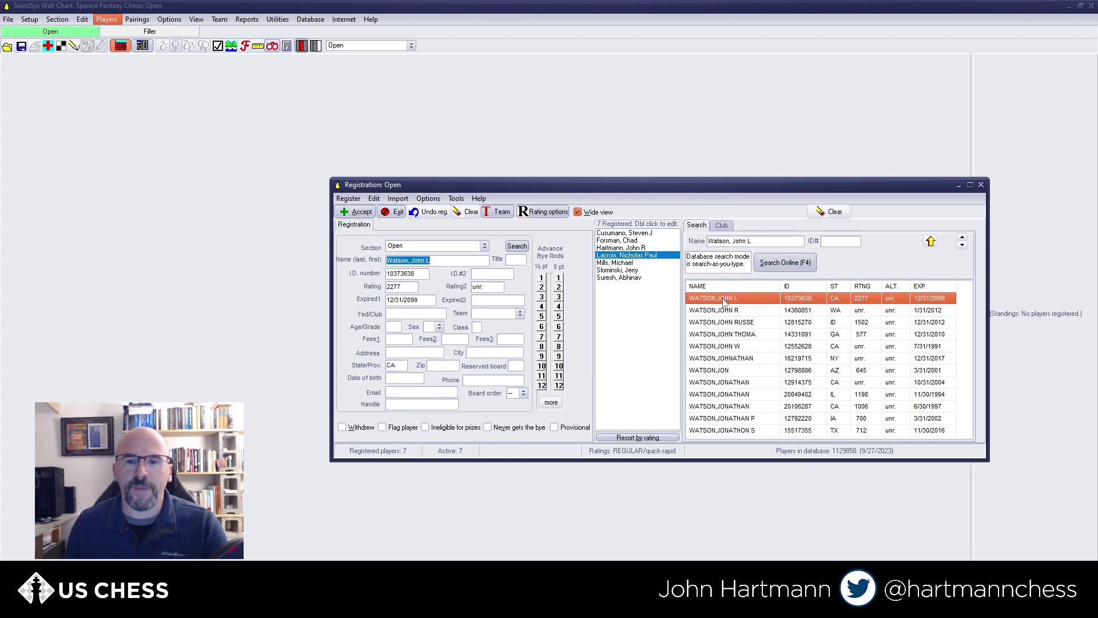
left_click(356, 212)
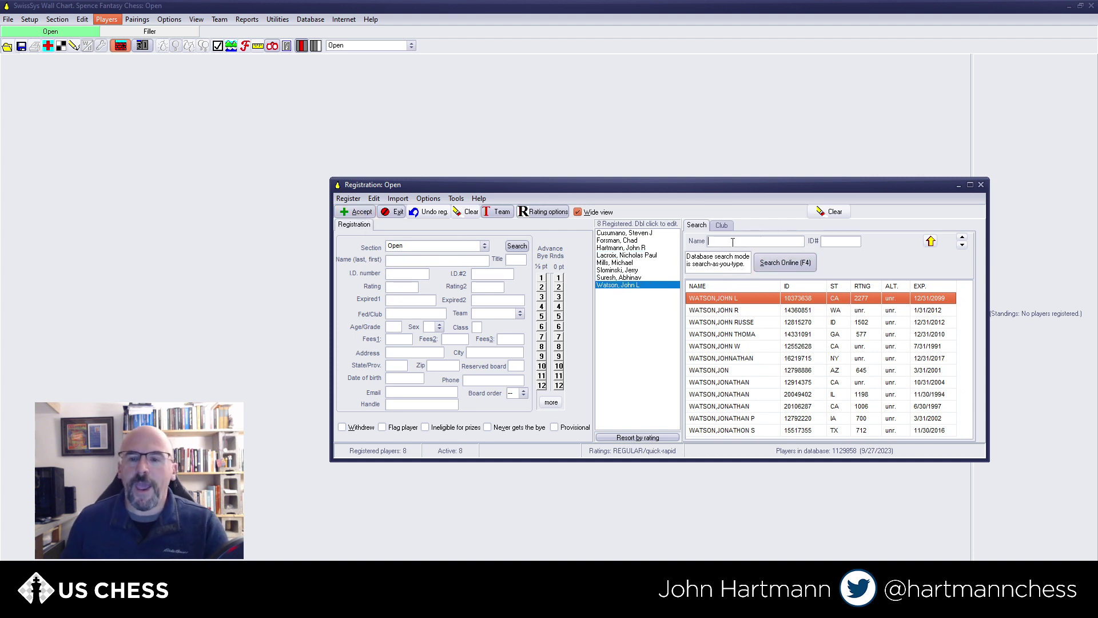
Search the ninth player's surname and register the matching record in the Open section.
type("Kr")
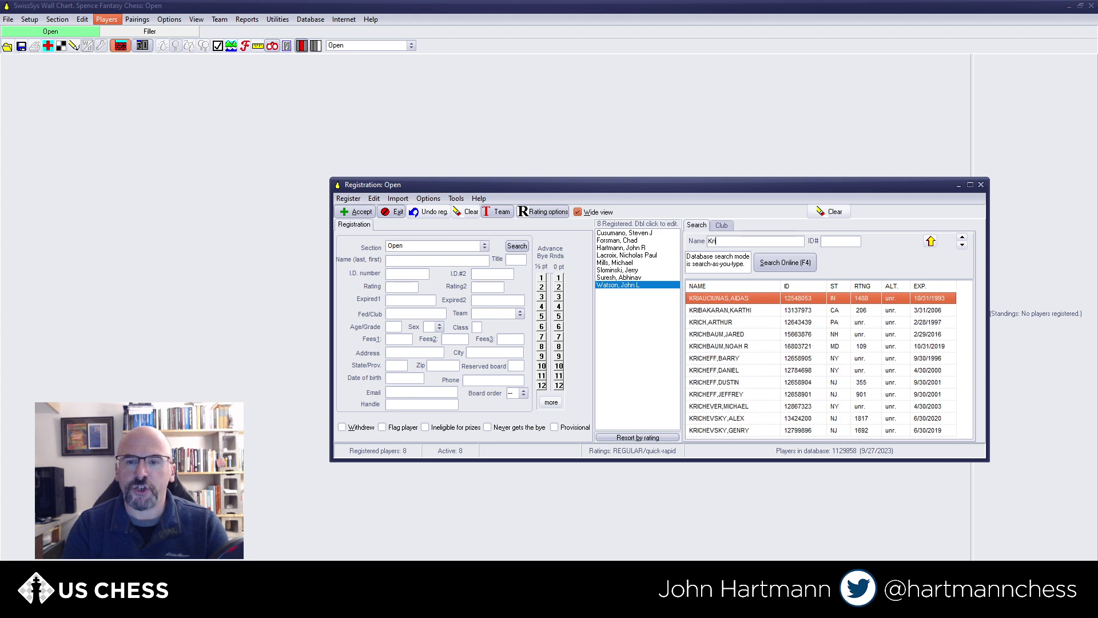
type("ush, A")
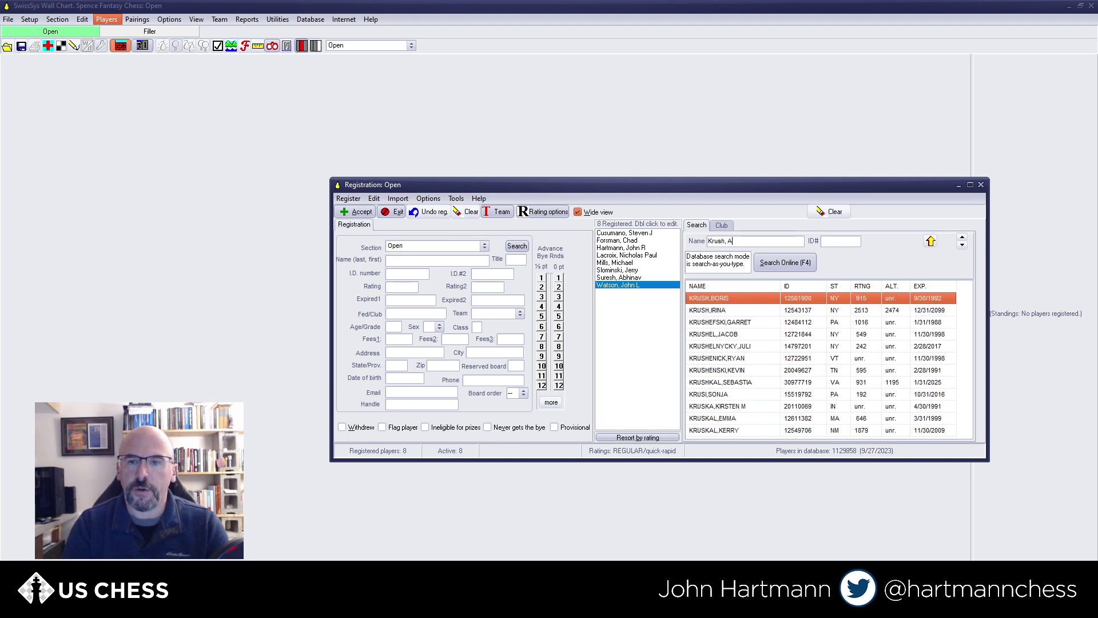
left_click(736, 312)
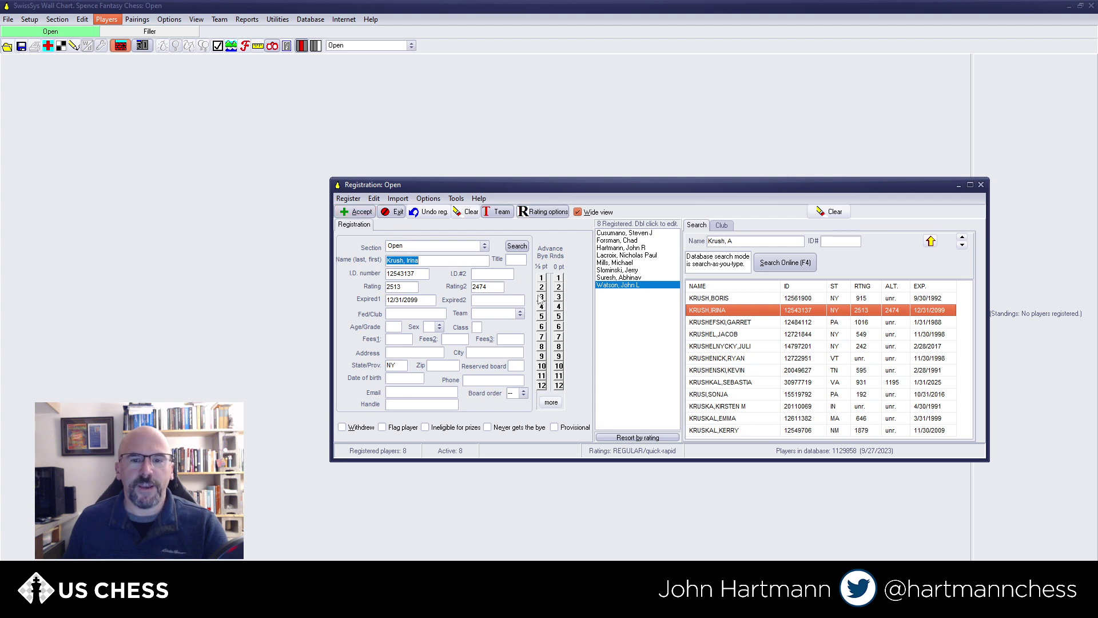
left_click(357, 212)
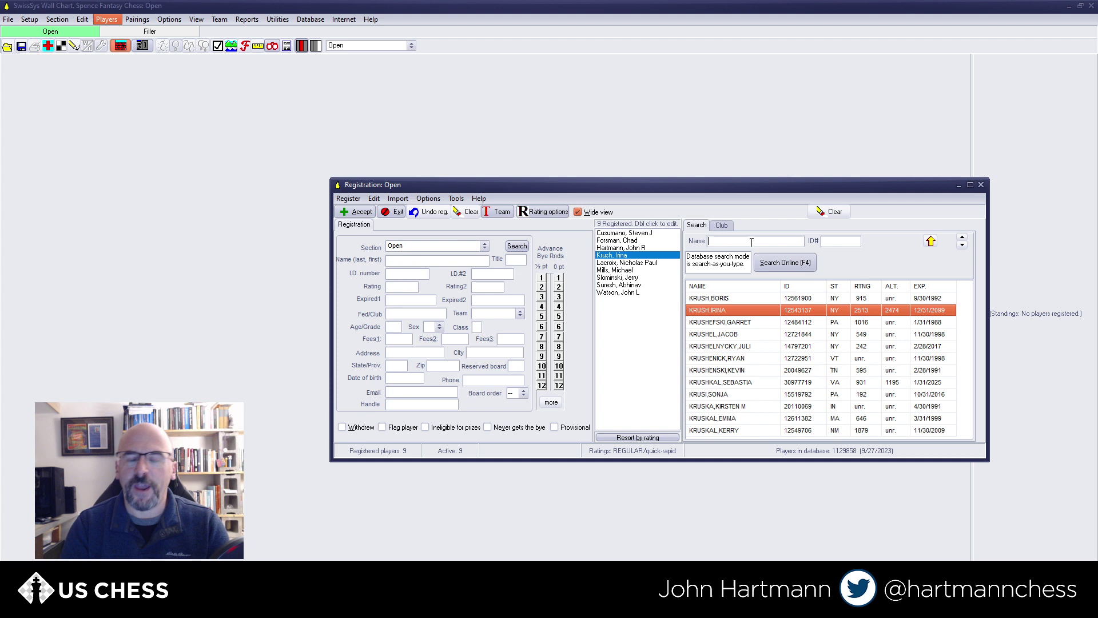
Register the 2914-rated tenth player, confirming Yes despite the expired membership.
type("Carlsen")
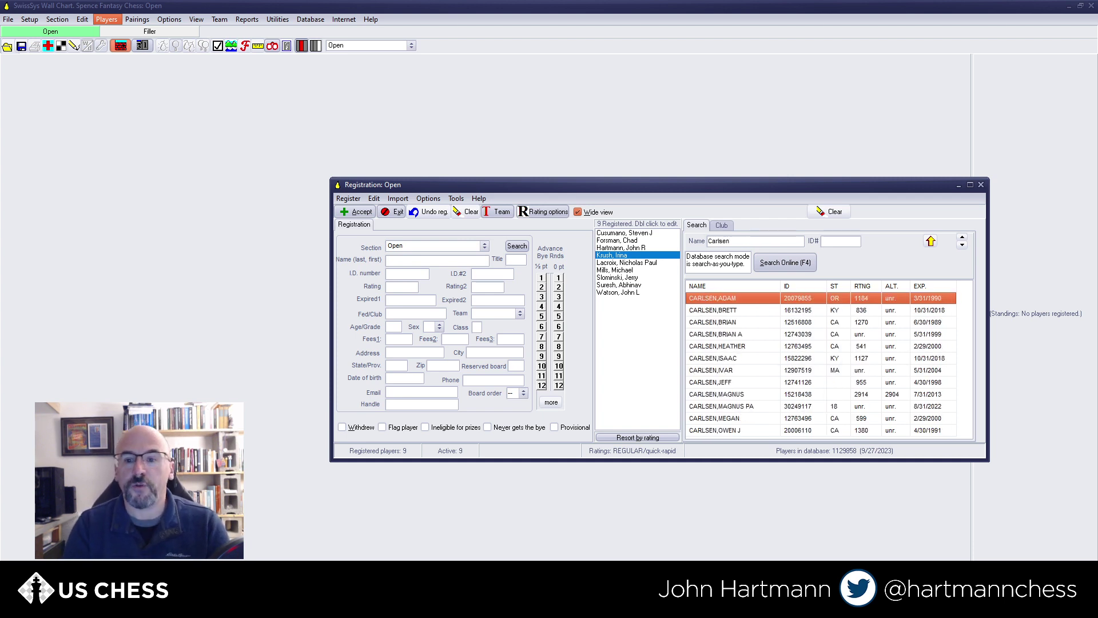
type(", Mag")
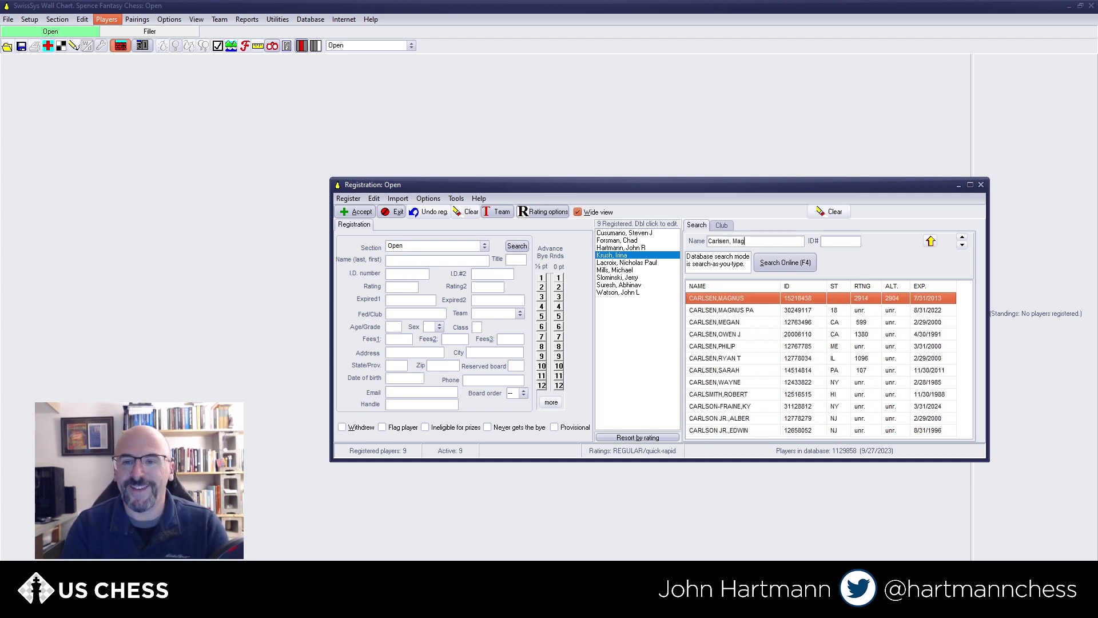
double_click(719, 298)
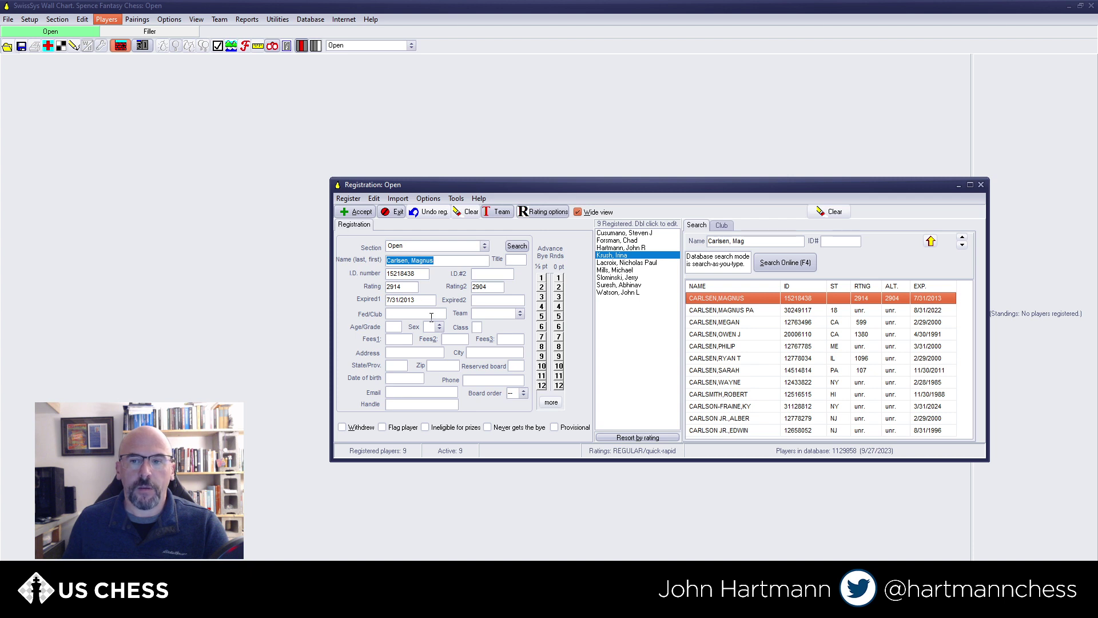
left_click(348, 199)
left_click(509, 197)
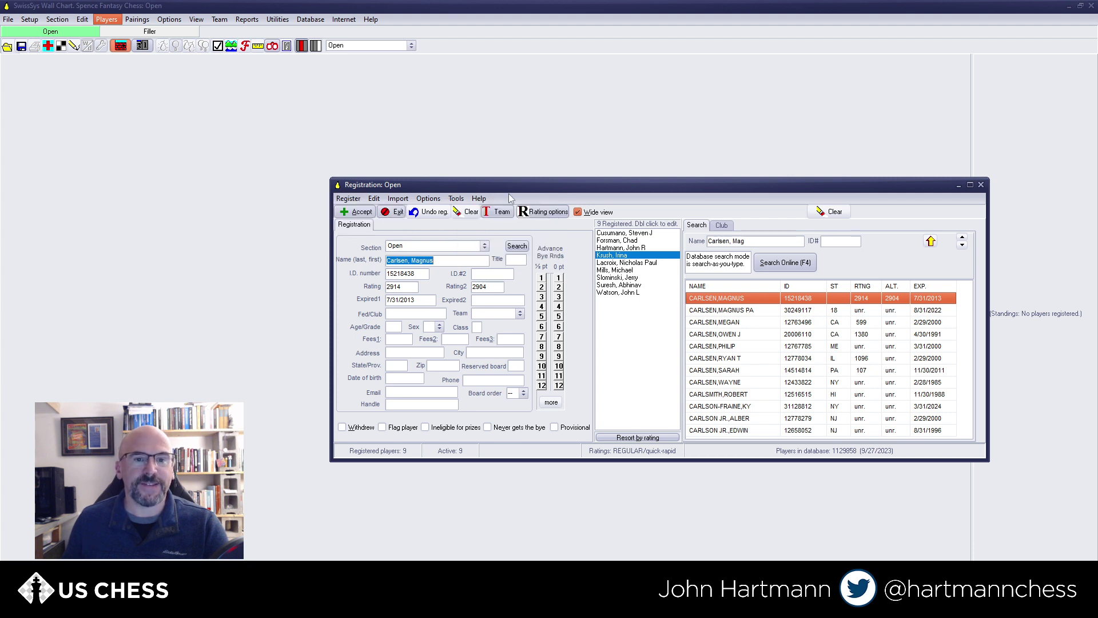
key("Return")
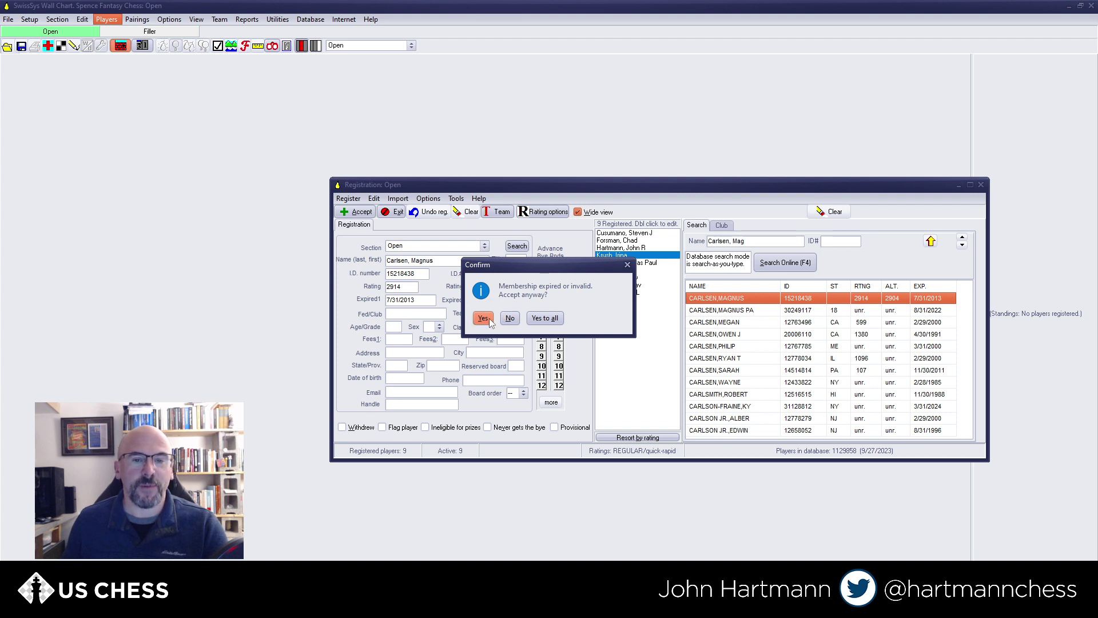
left_click(489, 321)
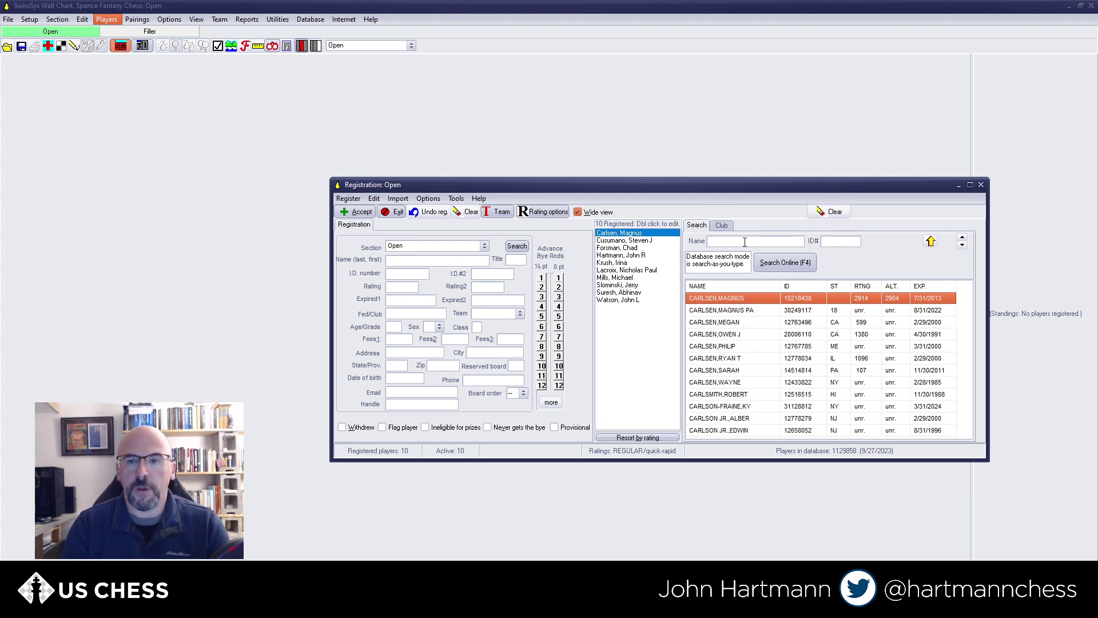
Search 'Fois' and register the 2292-rated FOISOR,SABINA-FRA record in the Open section.
type("Foisor")
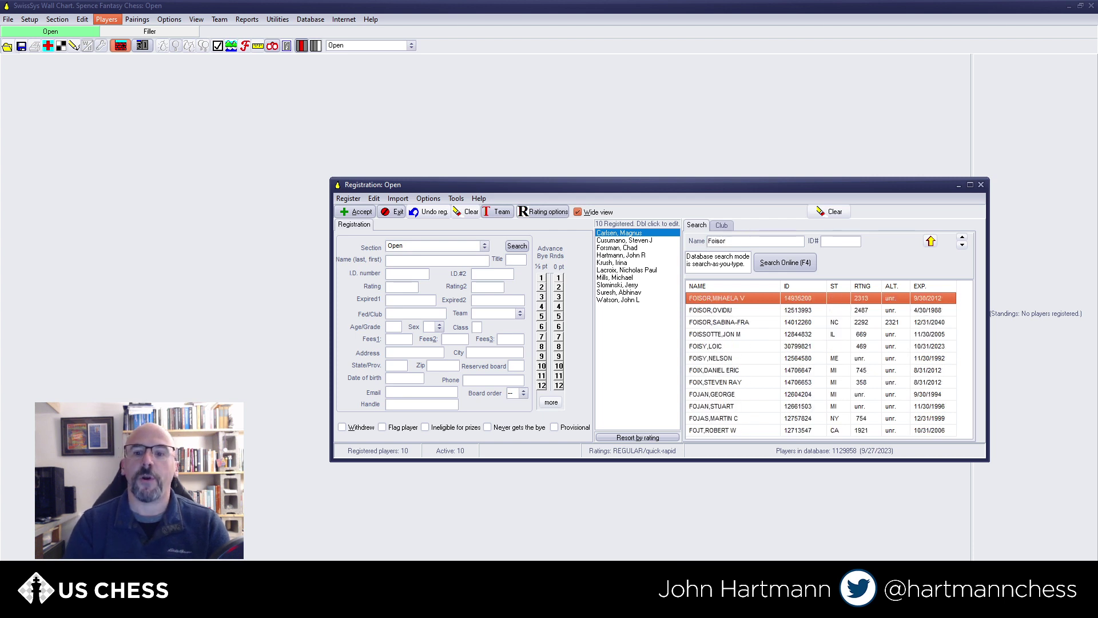
double_click(741, 322)
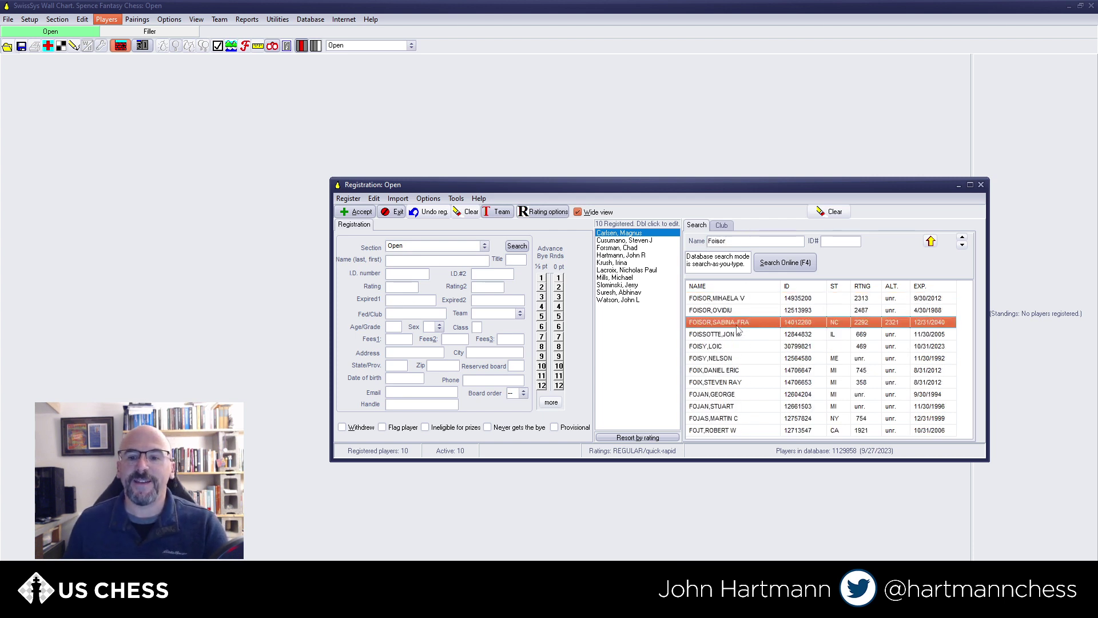
left_click(361, 212)
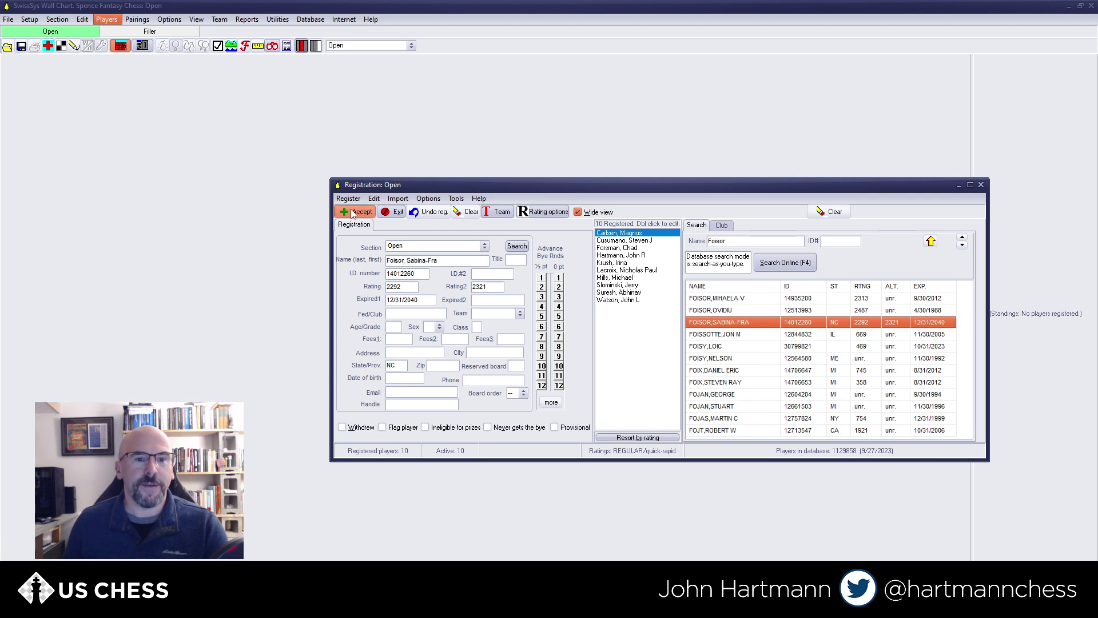
Exit Registration to view the Open wall chart with all 11 players at 0.0.
left_click(389, 212)
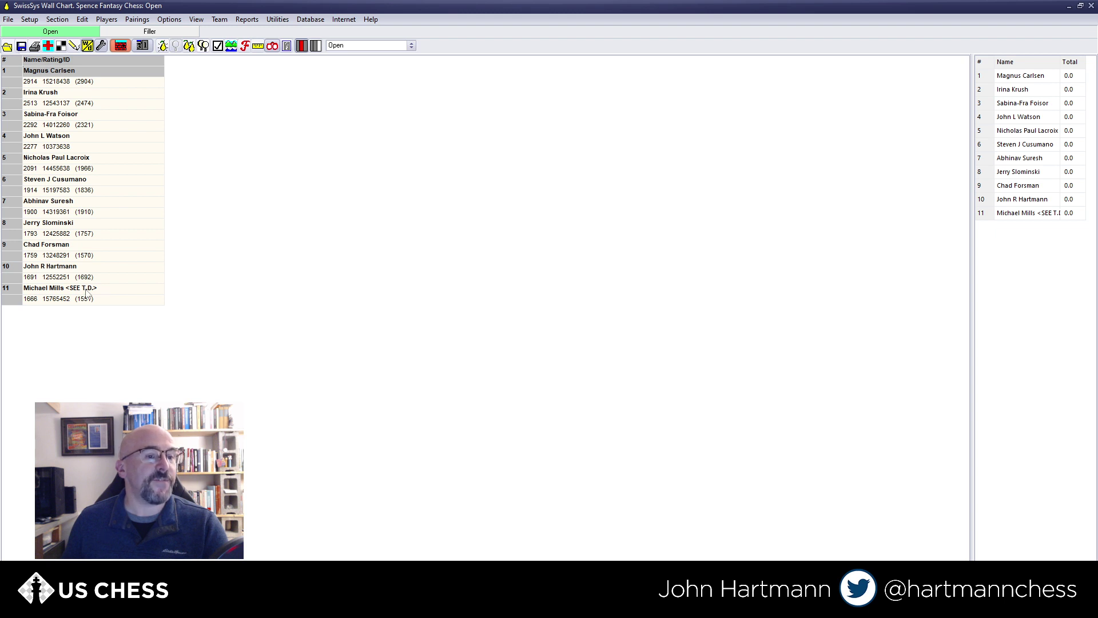
In the 2914-rated player's record, tick Flag player and Ineligible for prizes.
double_click(60, 73)
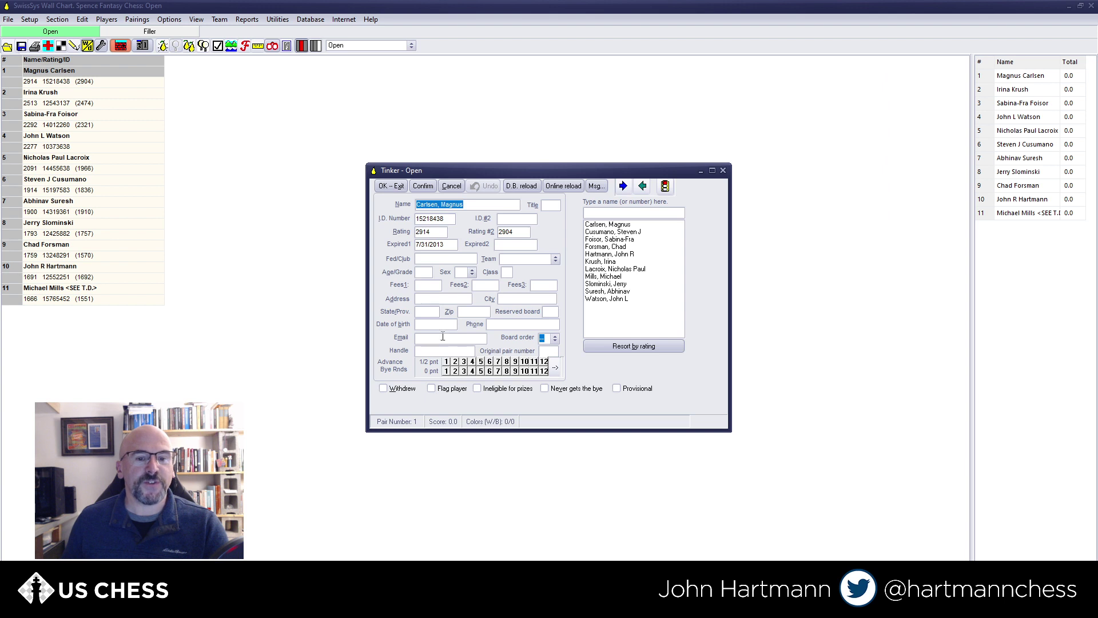
left_click(723, 170)
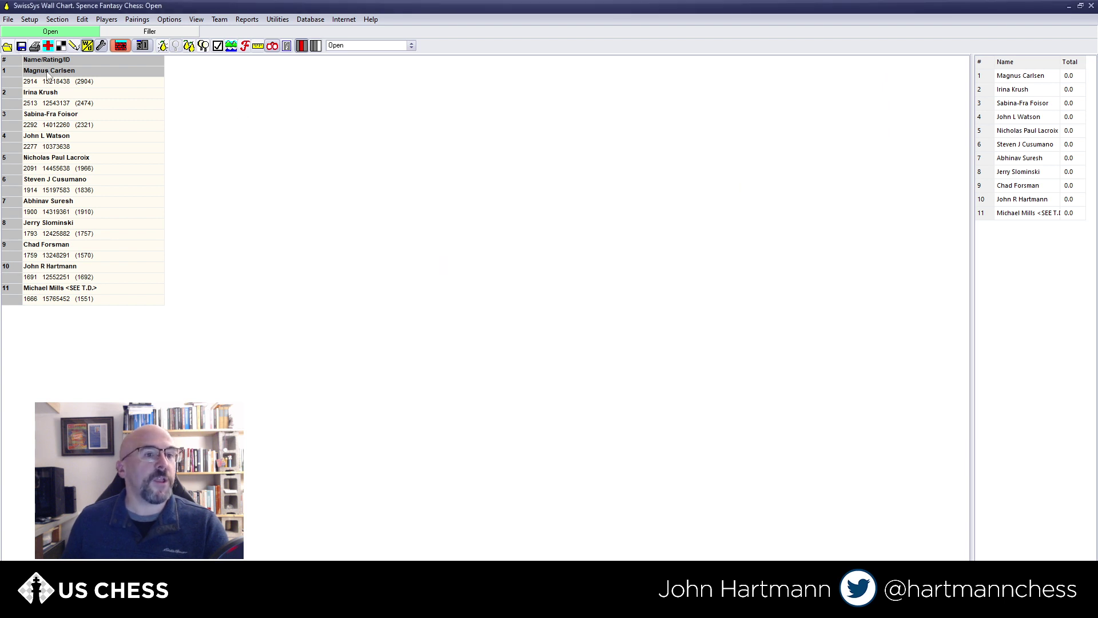
double_click(48, 73)
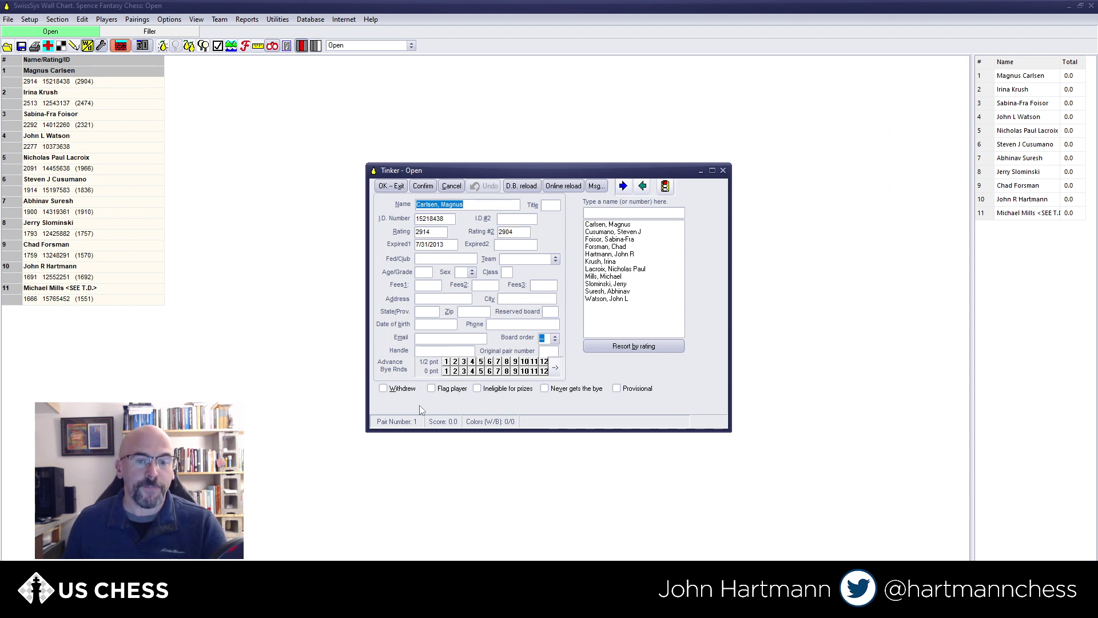
left_click(439, 390)
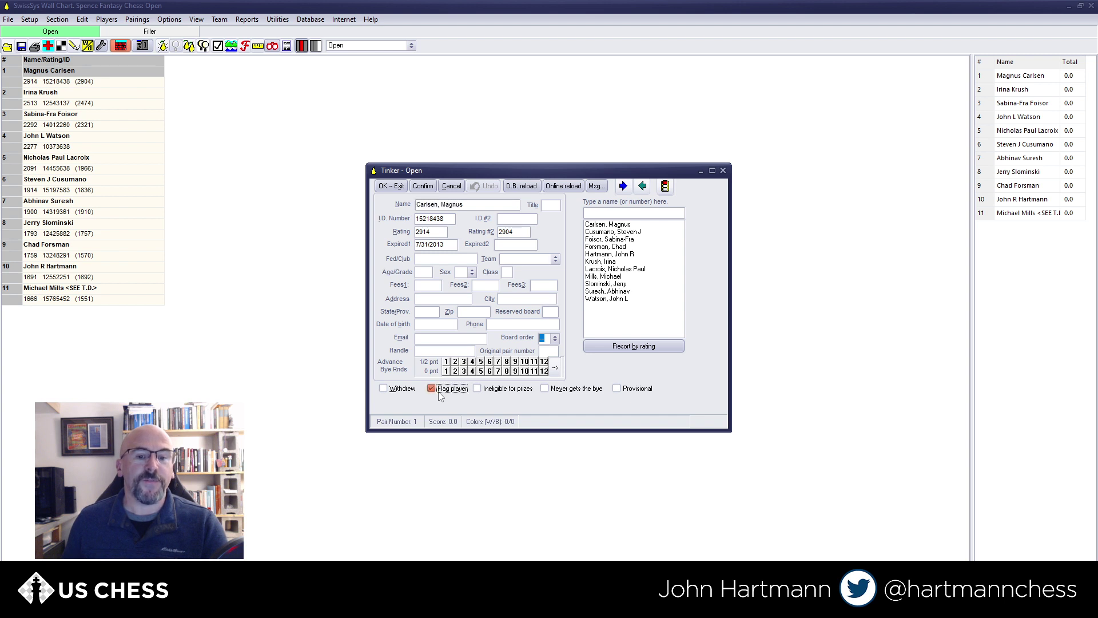
left_click(492, 392)
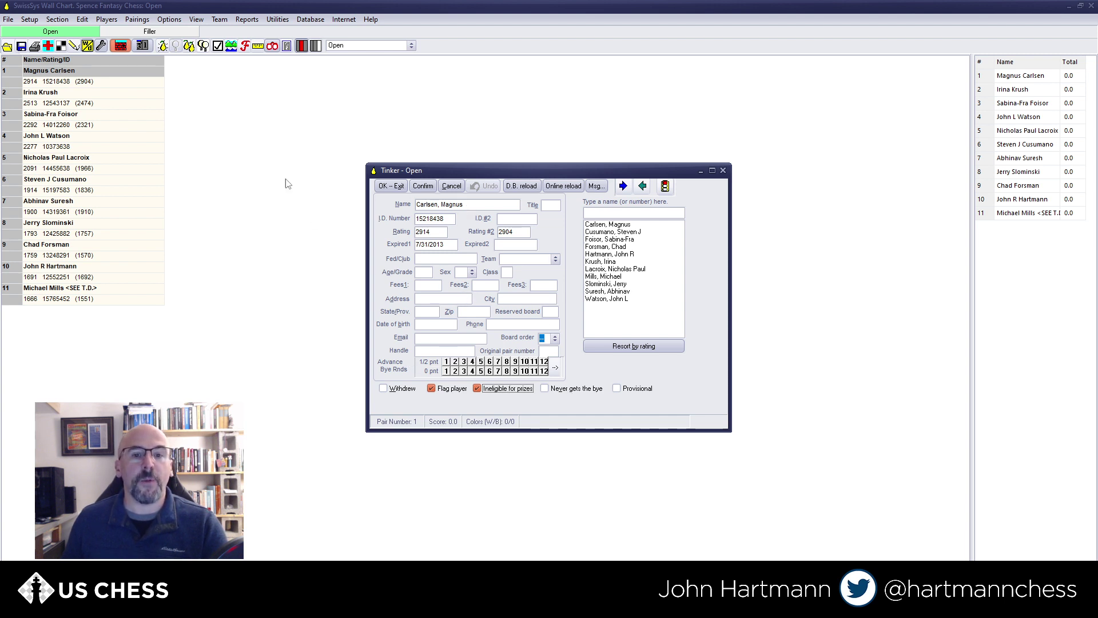
left_click(384, 186)
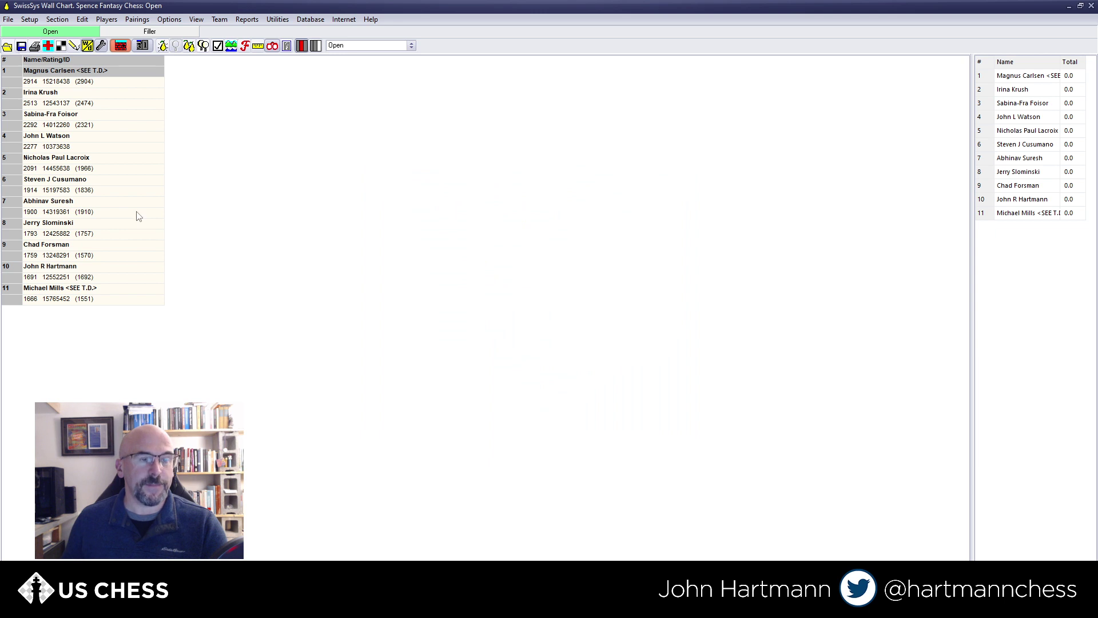